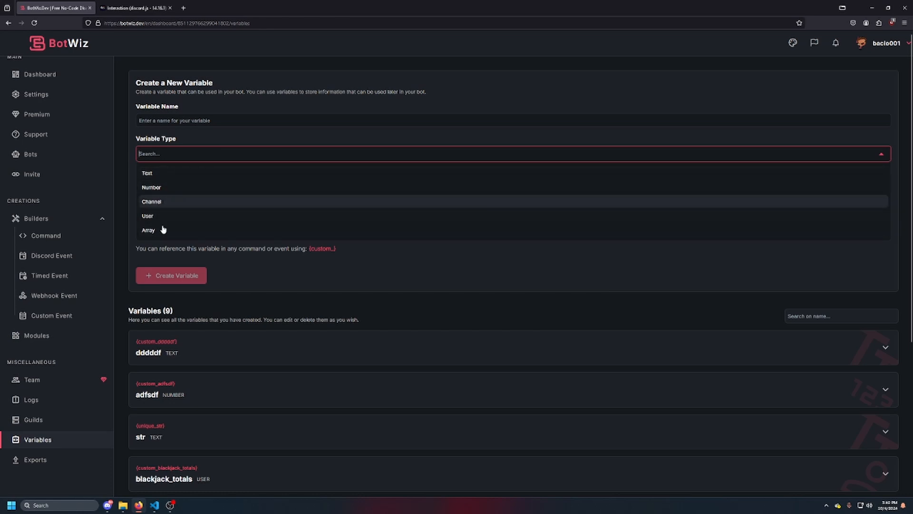
# Set the new variable's type to Channel and its sub type to Number
pyautogui.click(162, 202)
pyautogui.click(173, 187)
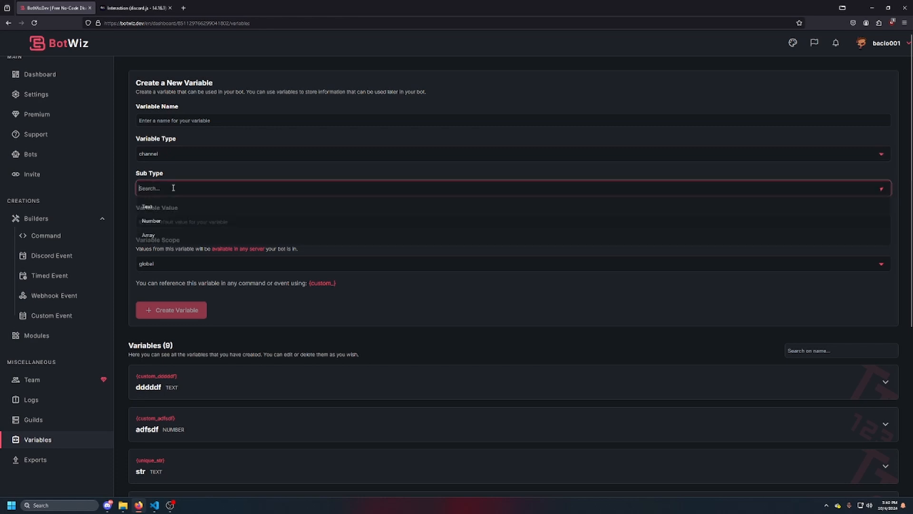
pyautogui.click(153, 207)
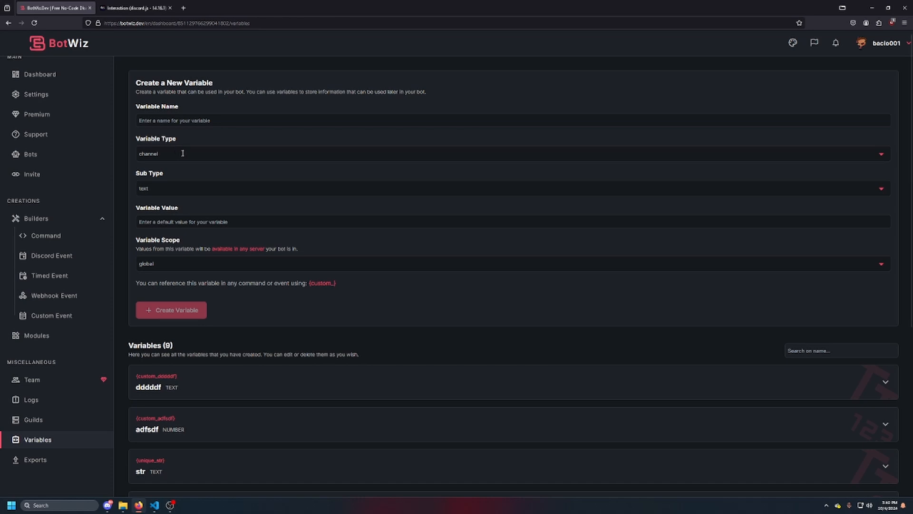
pyautogui.click(171, 188)
pyautogui.click(163, 222)
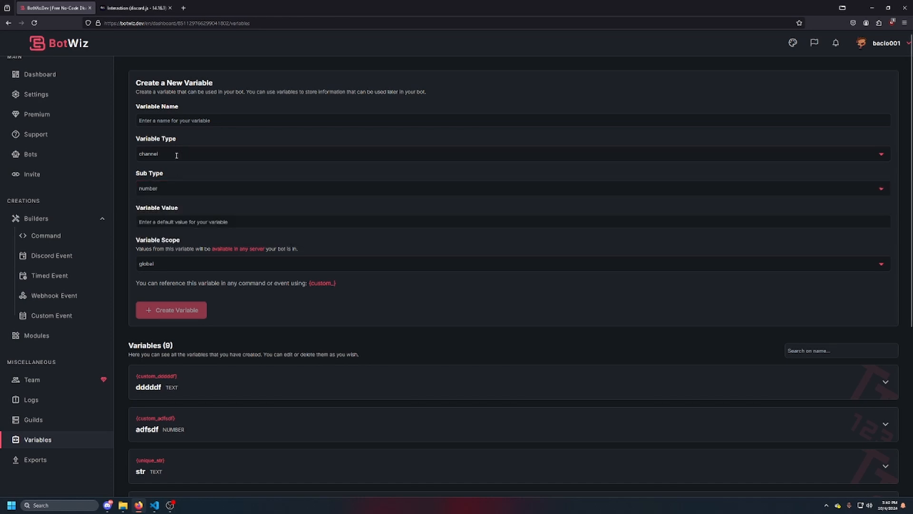
pyautogui.click(166, 186)
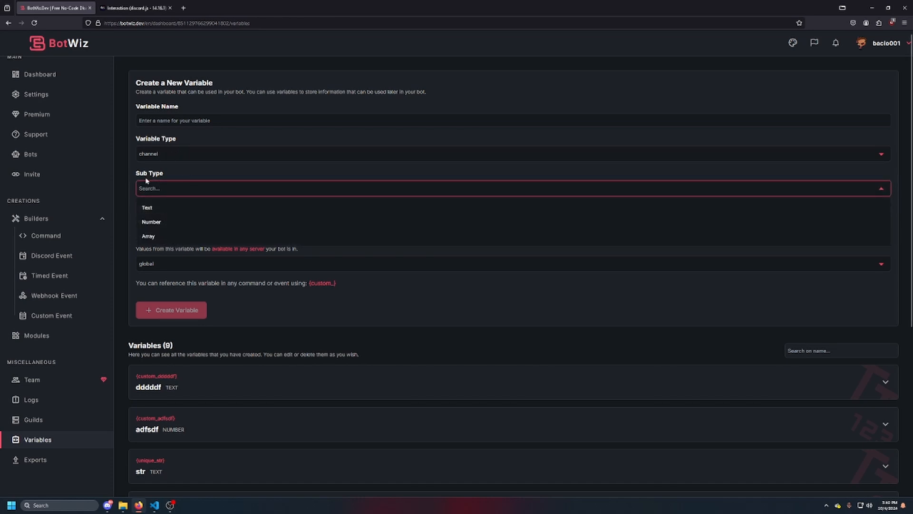
pyautogui.click(166, 177)
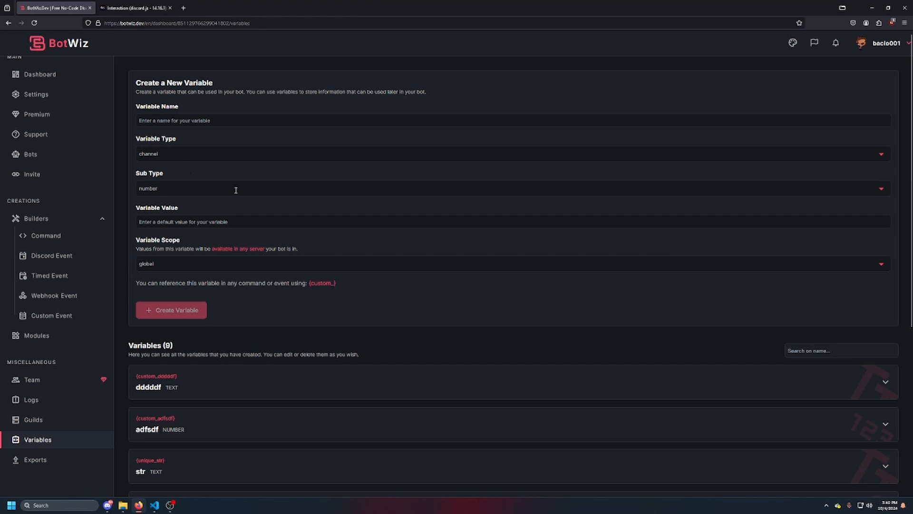
# Set the new variable's scope to Guild, leaving its default value blank
pyautogui.click(247, 221)
pyautogui.click(179, 211)
pyautogui.click(138, 221)
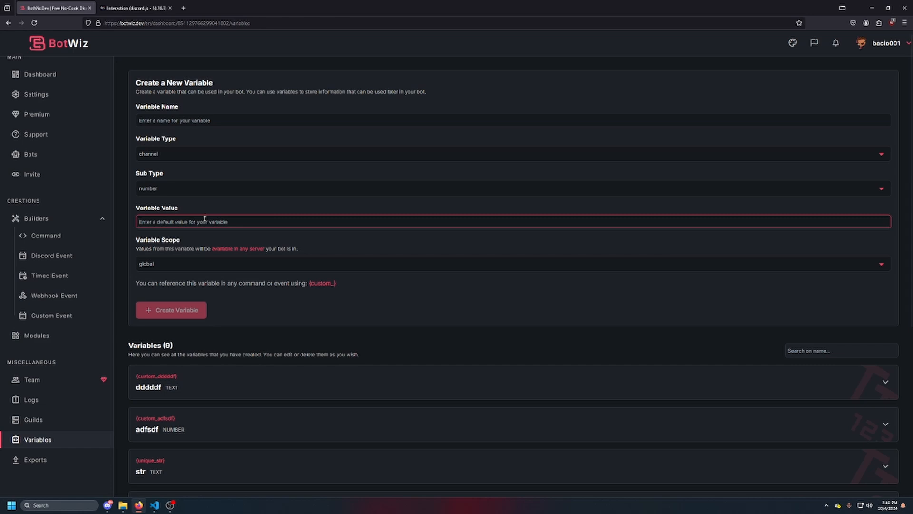
pyautogui.click(190, 265)
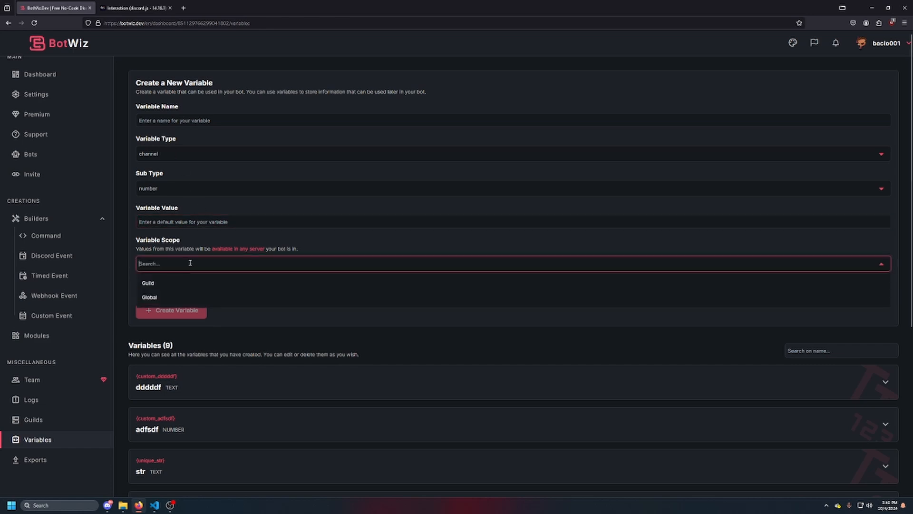
pyautogui.click(162, 284)
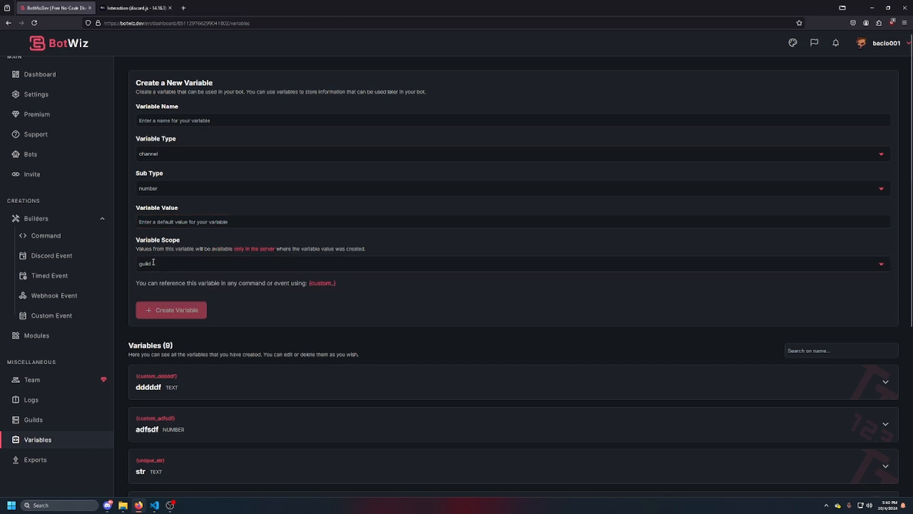
pyautogui.click(244, 218)
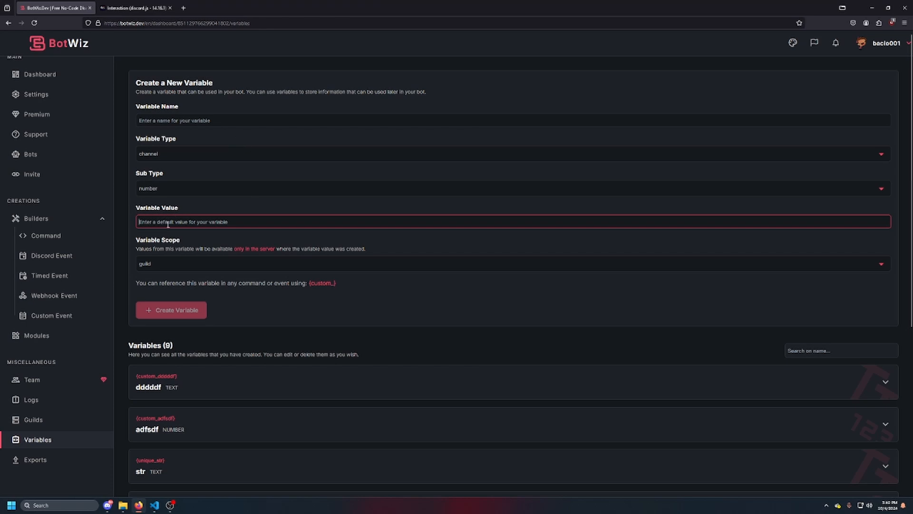
# Look over the bot's existing variables listed beneath the variable creation form
pyautogui.scroll(-1, 314, 285)
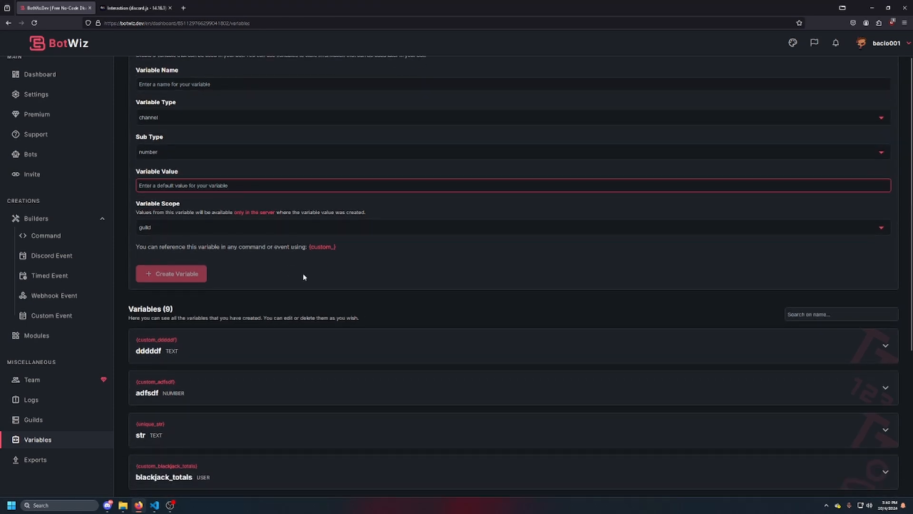
pyautogui.scroll(-3, 219, 278)
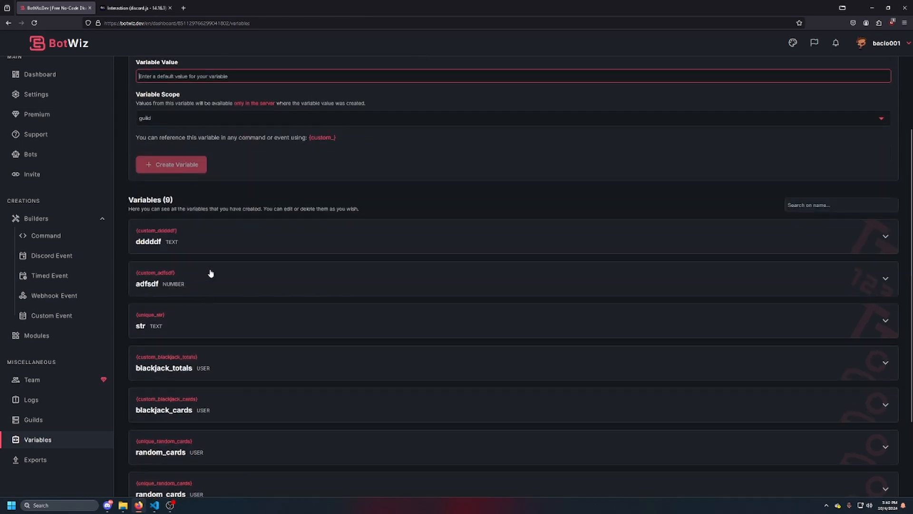
pyautogui.click(280, 255)
pyautogui.click(163, 259)
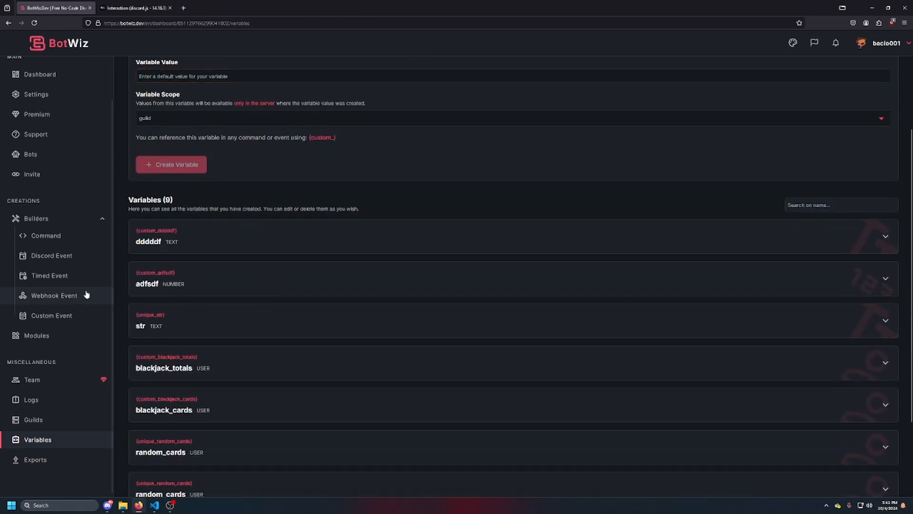
# Create a new slash command for the bot with the name "test" and the description "test"
pyautogui.click(46, 240)
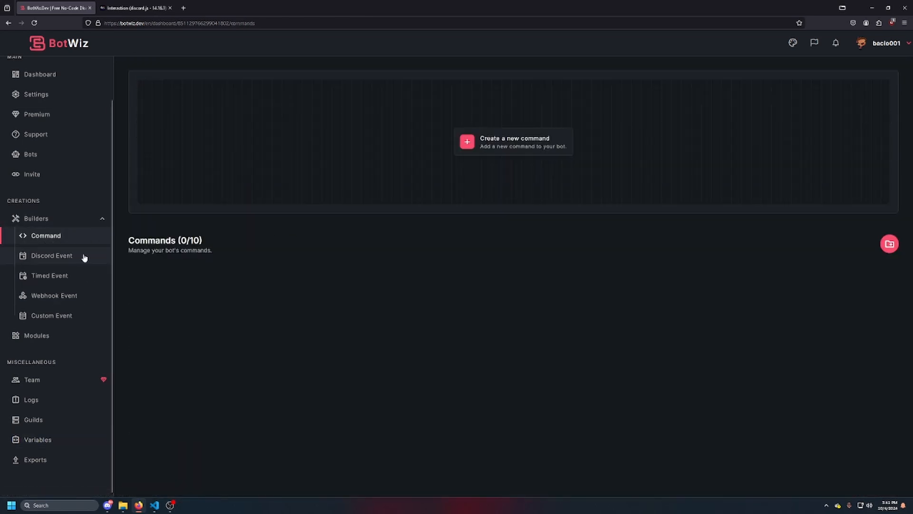
pyautogui.click(502, 150)
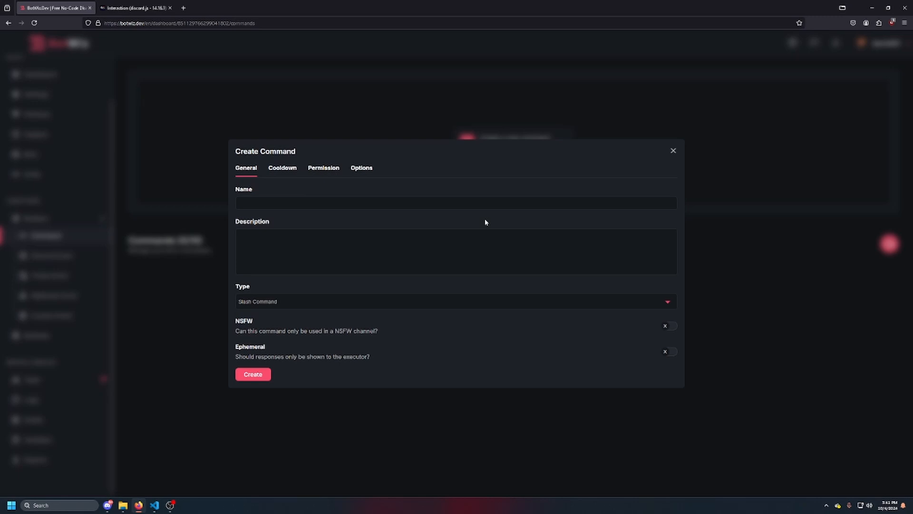
pyautogui.click(289, 204)
pyautogui.write('test')
pyautogui.press('Tab')
pyautogui.write('tes')
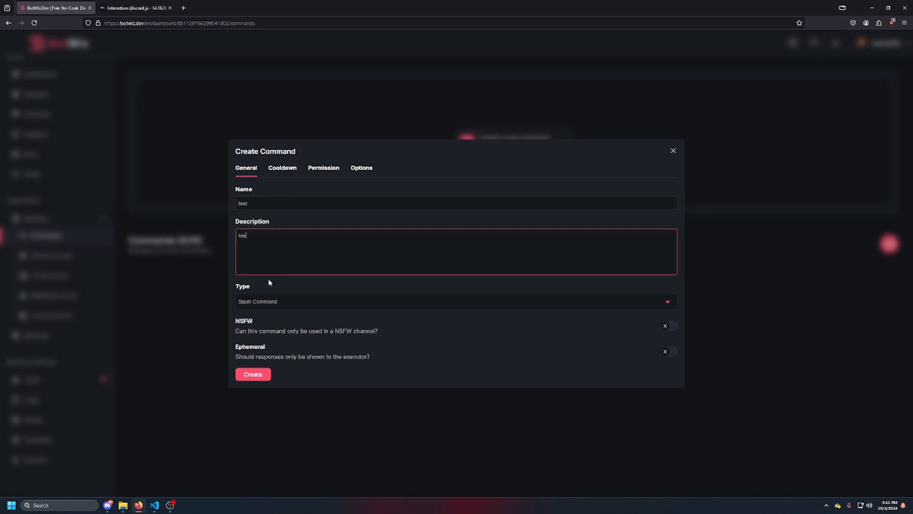
pyautogui.click(256, 374)
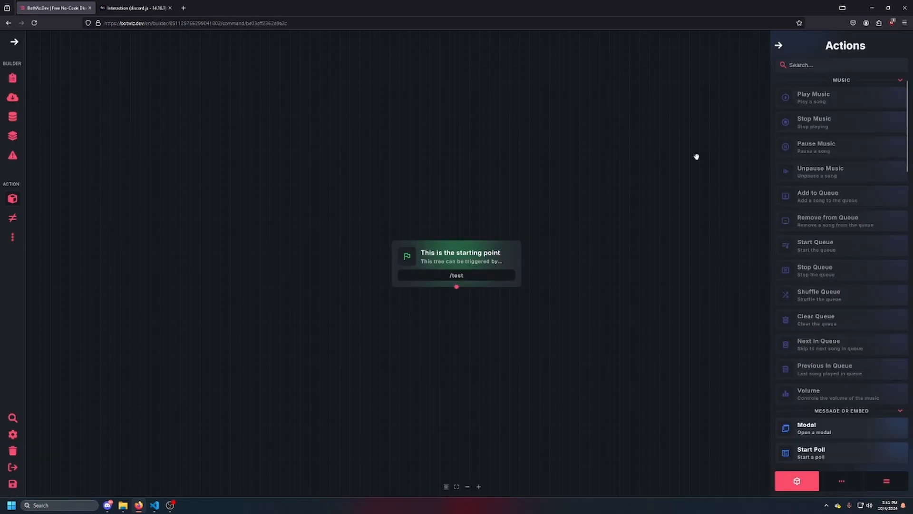
# Add a Send Message block directly beneath the /test starting point
pyautogui.scroll(-5, 827, 377)
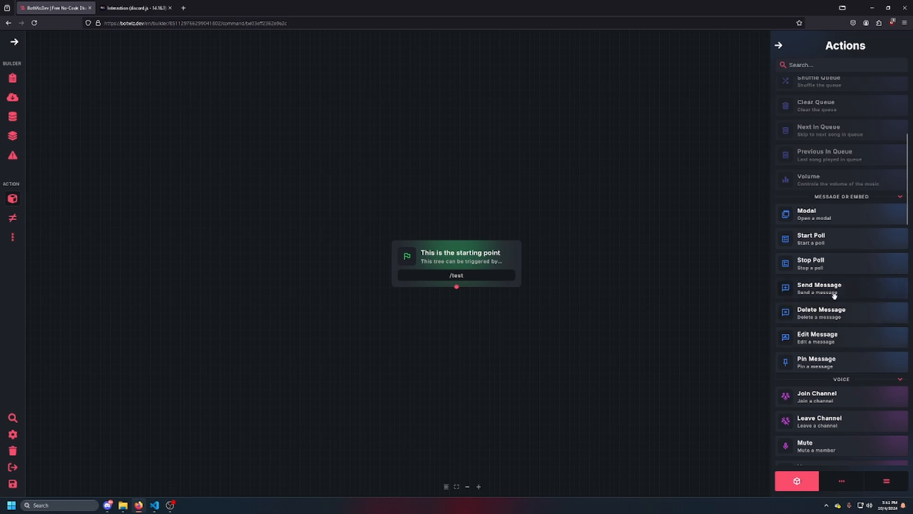
pyautogui.moveTo(835, 295); pyautogui.dragTo(470, 338)
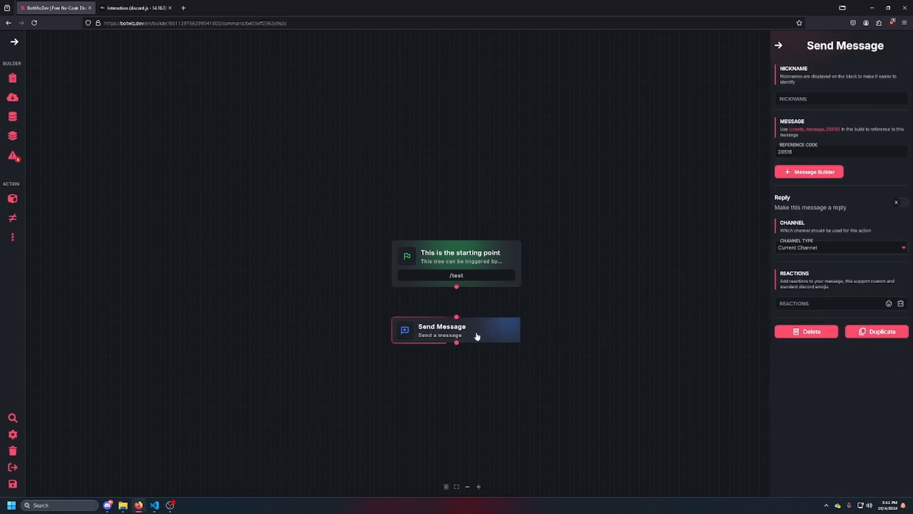
# Examine the custom variables offered for the Send Message block's reactions
pyautogui.click(901, 303)
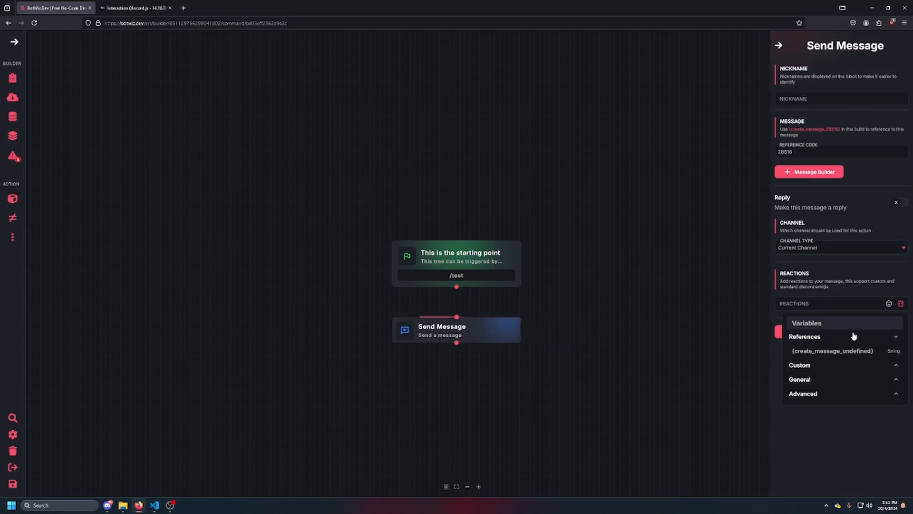
pyautogui.click(901, 306)
pyautogui.click(902, 305)
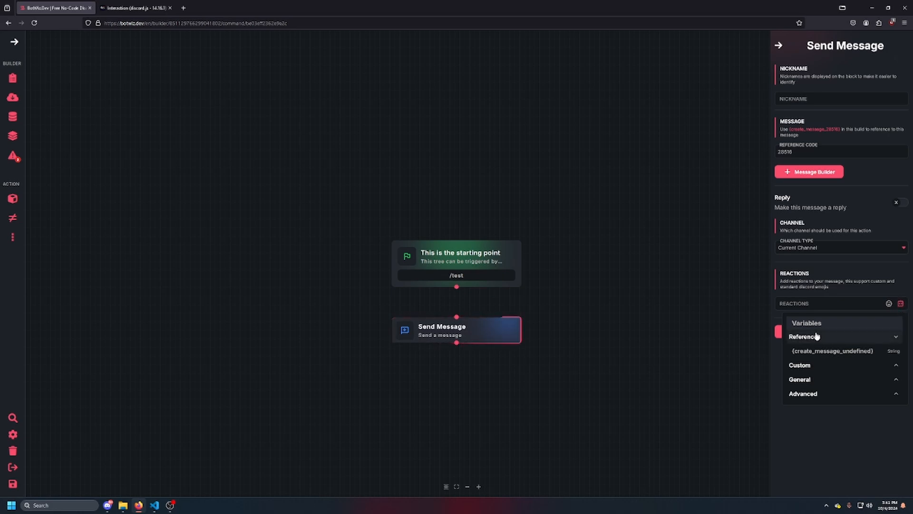
pyautogui.click(830, 367)
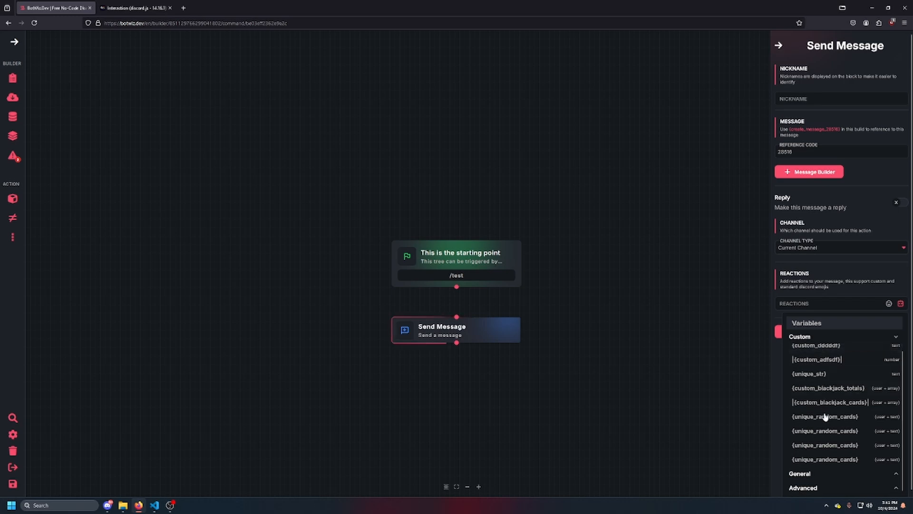
pyautogui.scroll(2, 825, 419)
pyautogui.scroll(-2, 838, 435)
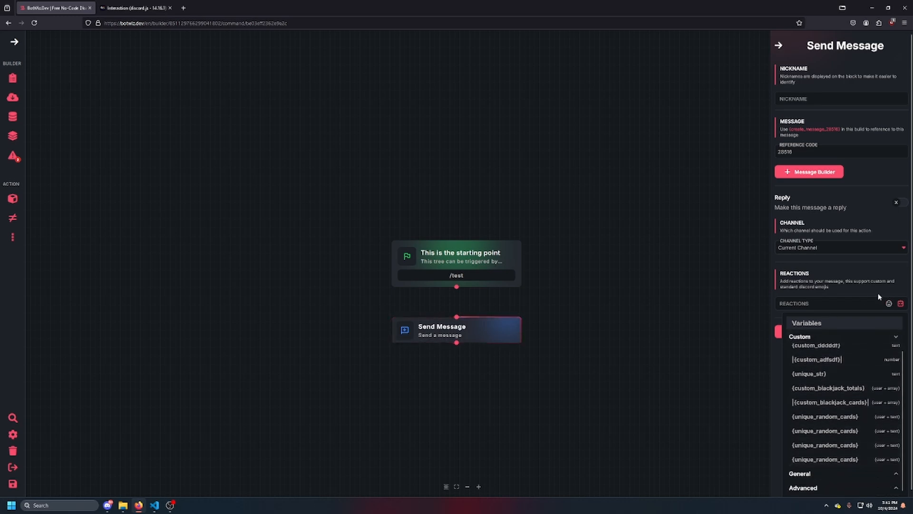
pyautogui.click(900, 303)
pyautogui.click(902, 306)
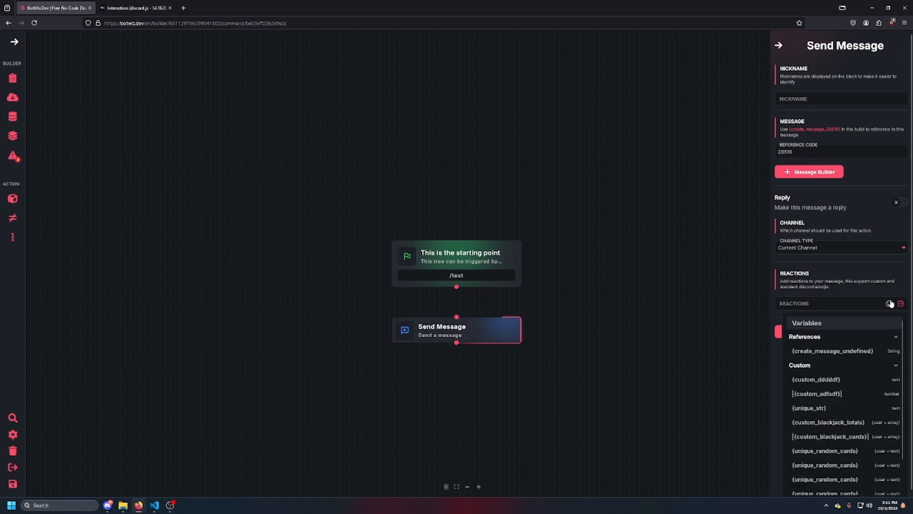
# Show the build's unique variables and add a Calculate Variable block below and to the left of the Send Message block
pyautogui.click(13, 198)
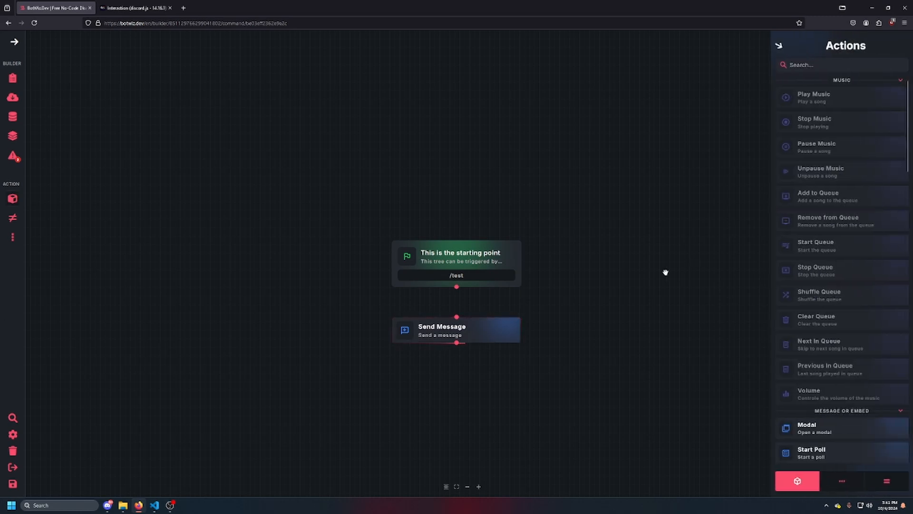
pyautogui.scroll(-15, 823, 264)
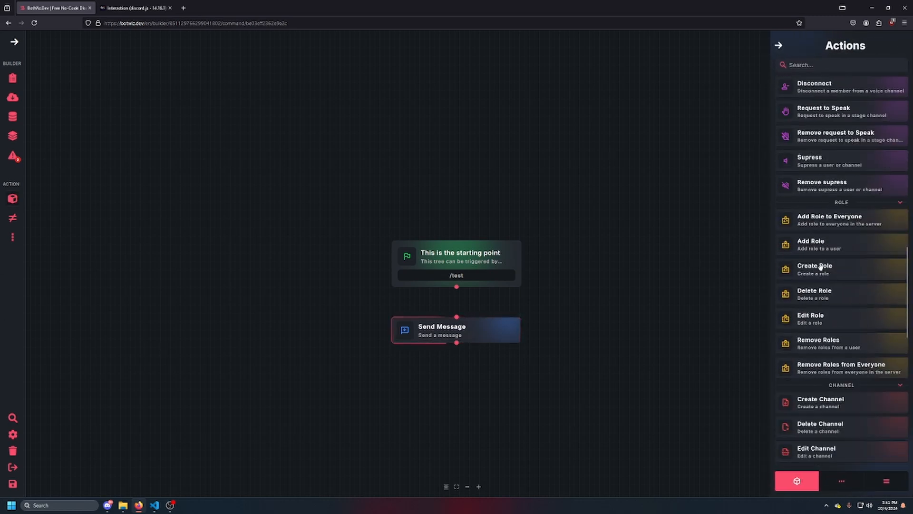
pyautogui.scroll(-10, 821, 267)
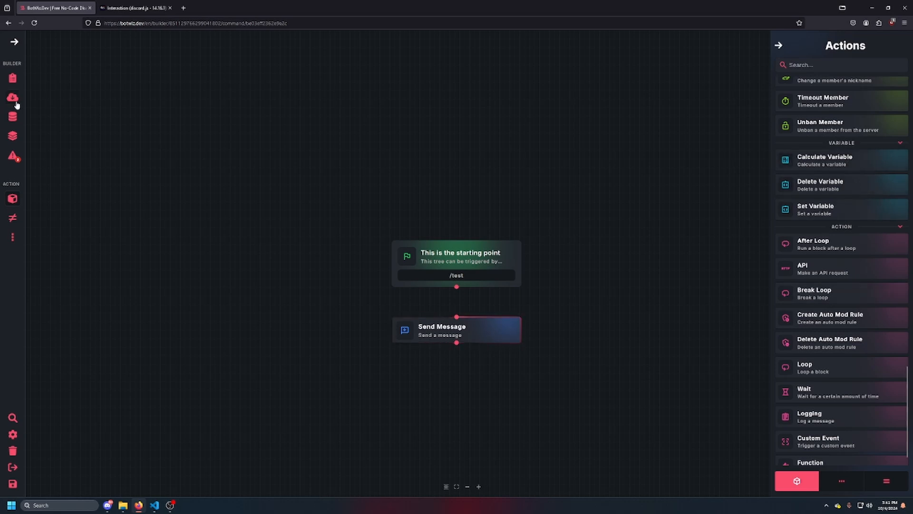
pyautogui.click(12, 122)
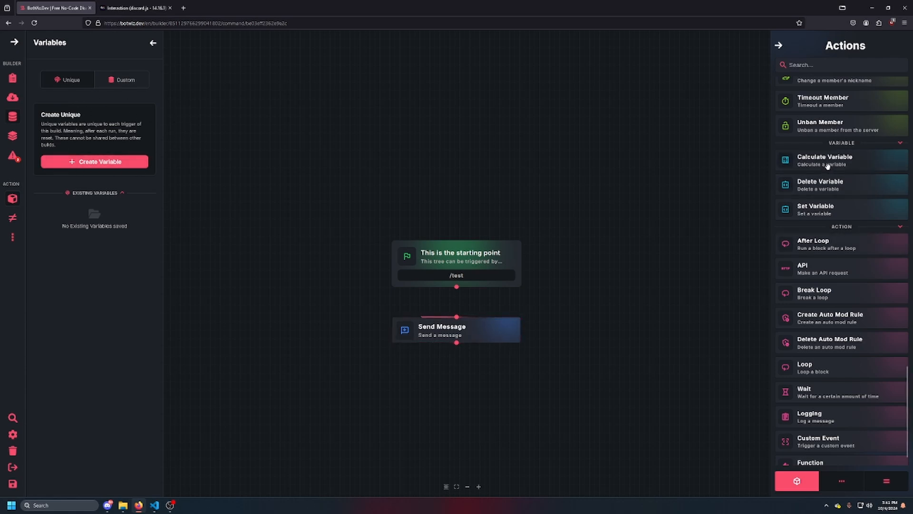
pyautogui.moveTo(809, 154); pyautogui.dragTo(273, 367)
pyautogui.click(274, 366)
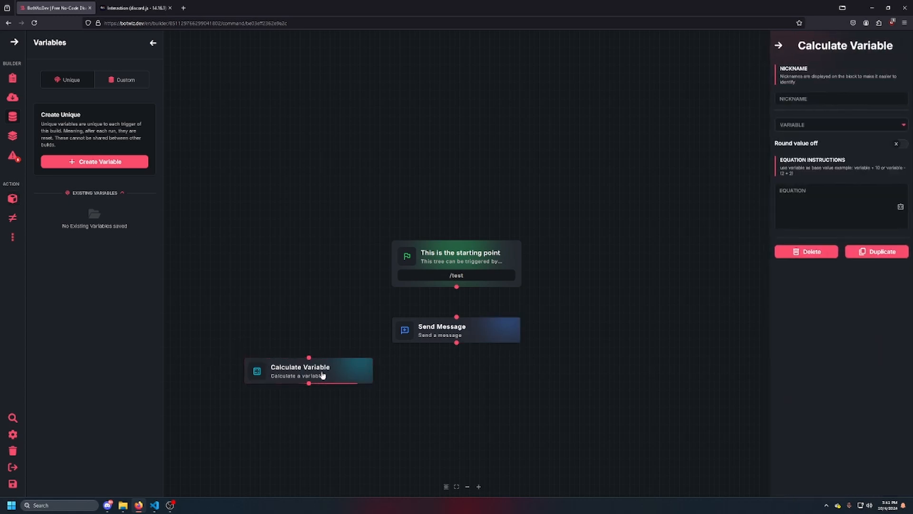
# Add an API block above and to the right of the starting point and view its API request builder
pyautogui.click(12, 199)
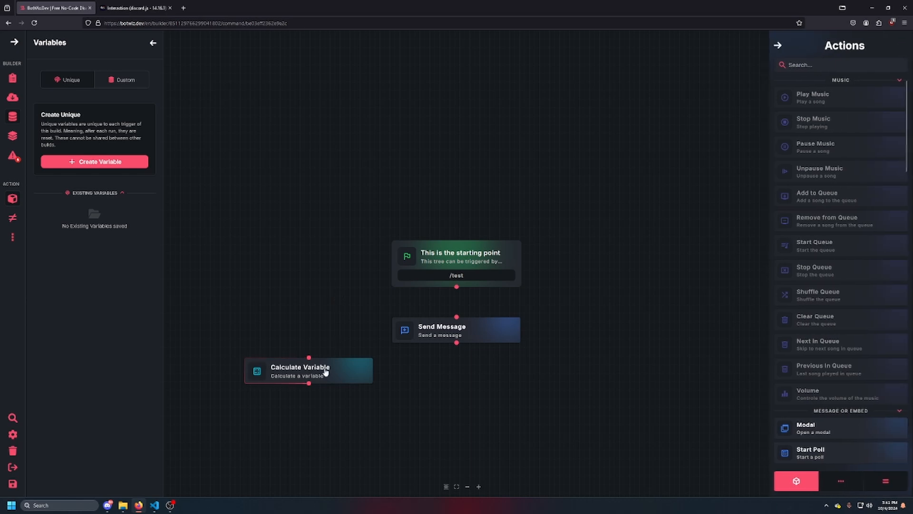
pyautogui.scroll(-20, 821, 287)
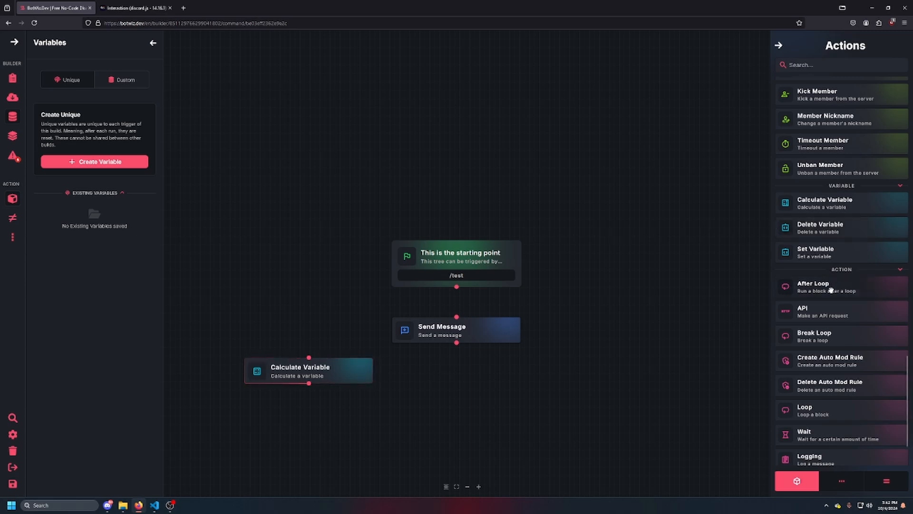
pyautogui.moveTo(816, 311); pyautogui.dragTo(519, 177)
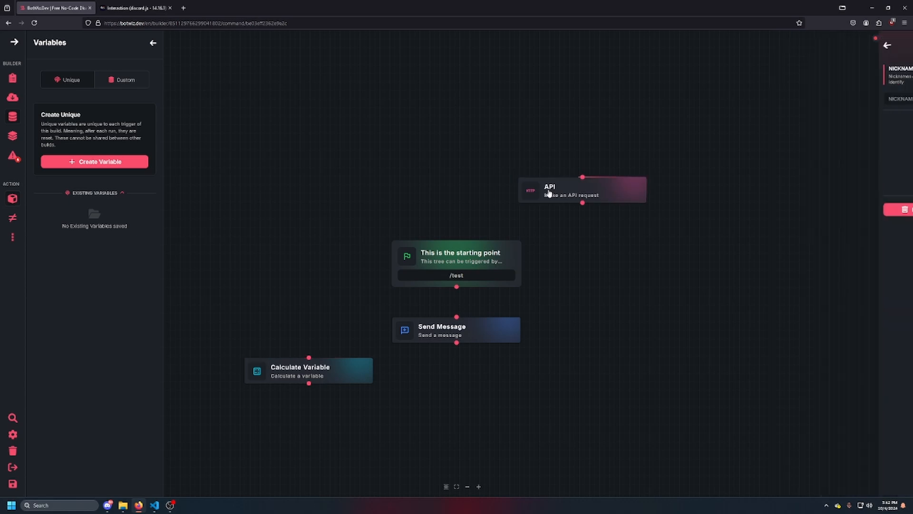
pyautogui.click(806, 166)
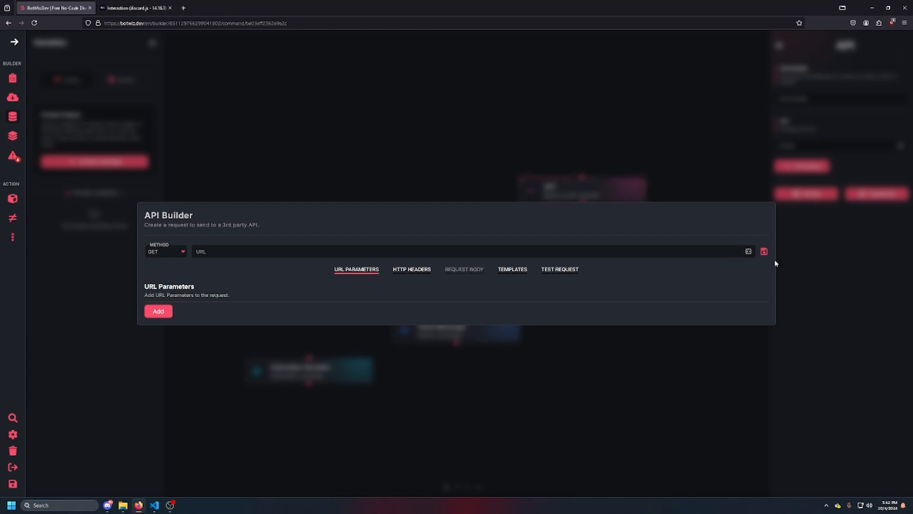
pyautogui.press('Escape')
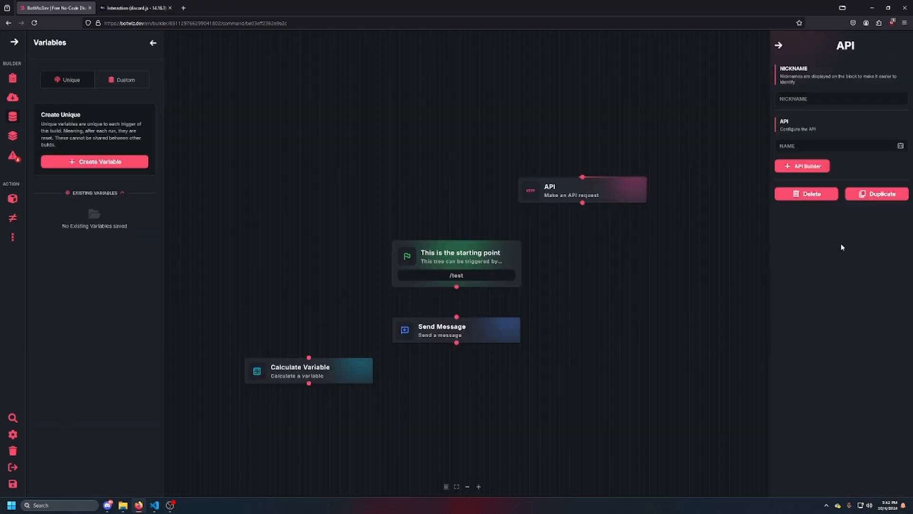
# Enter "response.data" as the API block's name
pyautogui.click(827, 151)
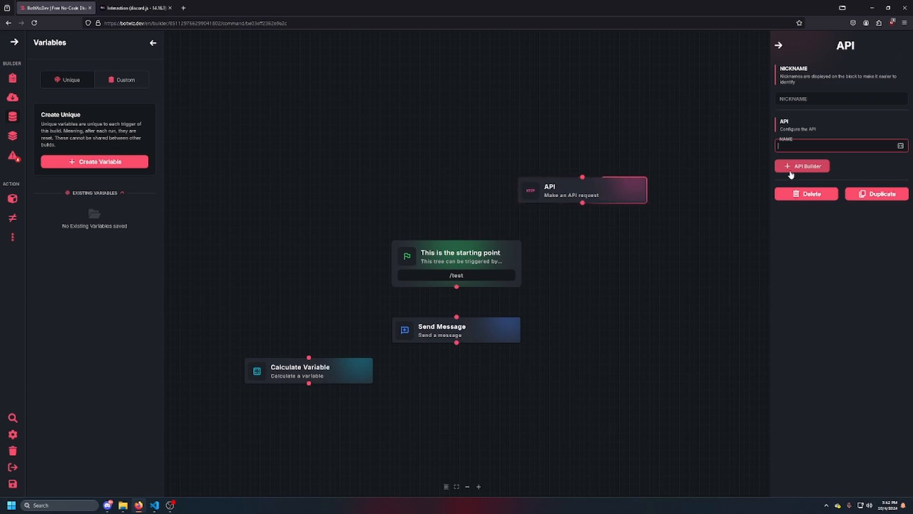
pyautogui.write('rosponse')
pyautogui.write('.data')
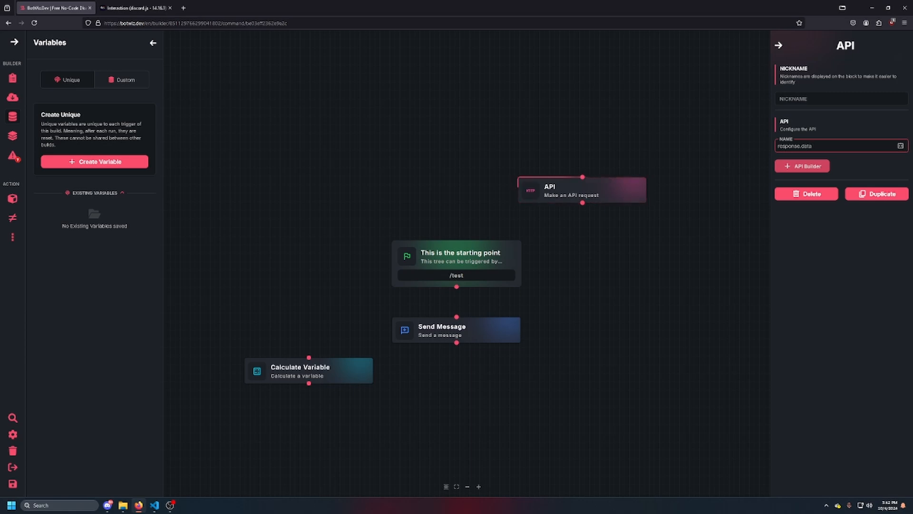
pyautogui.write('.0')
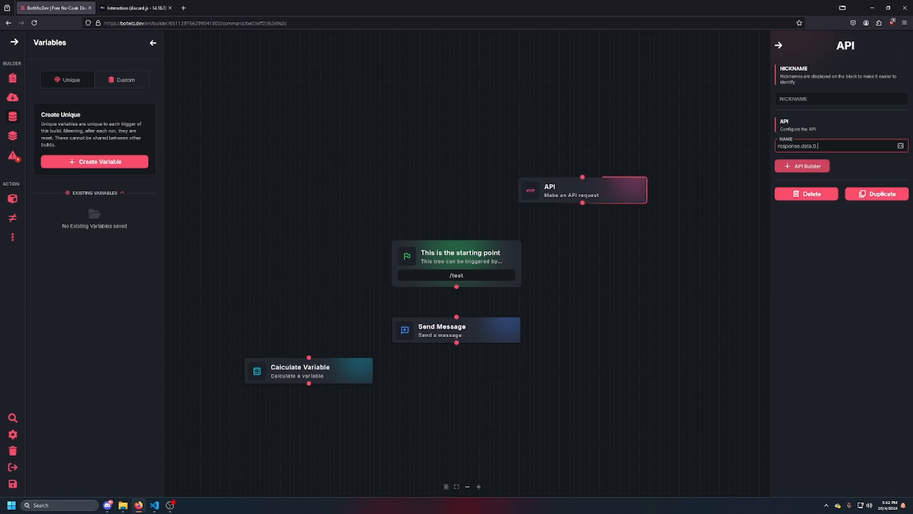
pyautogui.write('.temp')
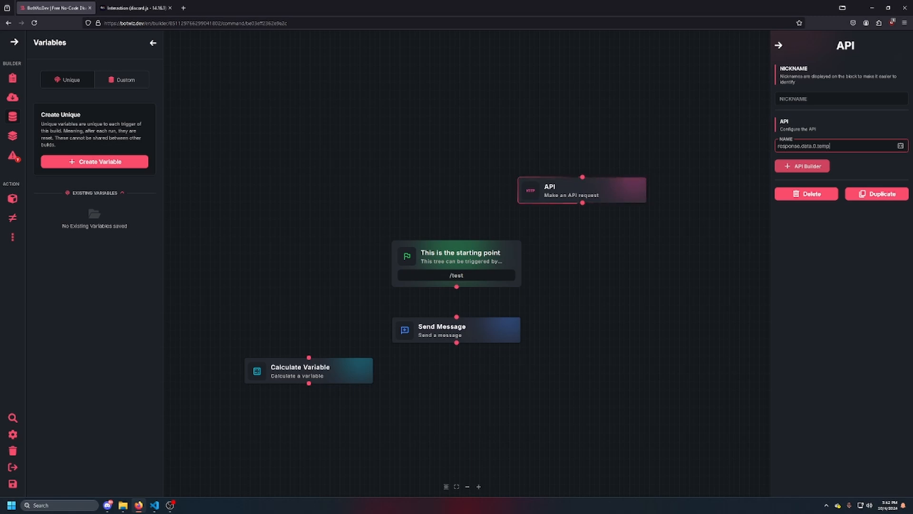
# Add a Create Channel block to the right of the starting point, and bring up the Send Message block's settings
pyautogui.click(473, 333)
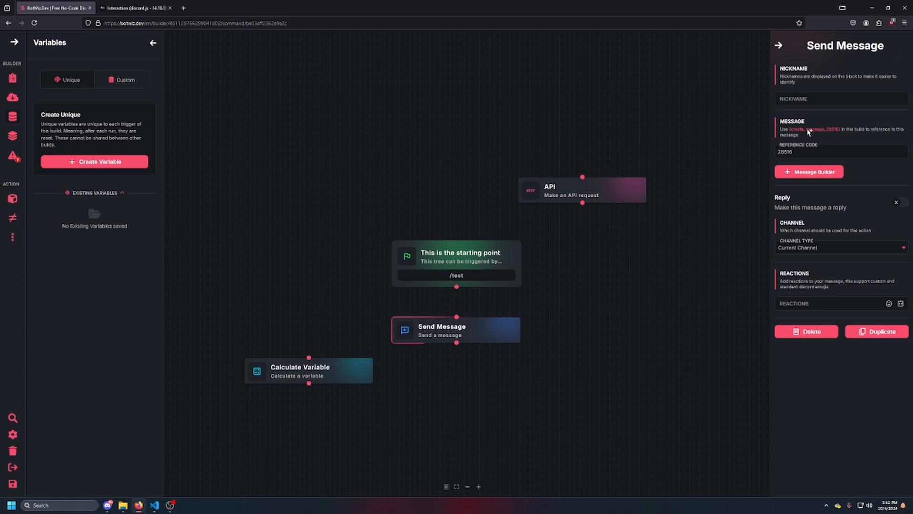
pyautogui.click(12, 199)
pyautogui.scroll(-5, 827, 257)
pyautogui.scroll(-12, 826, 257)
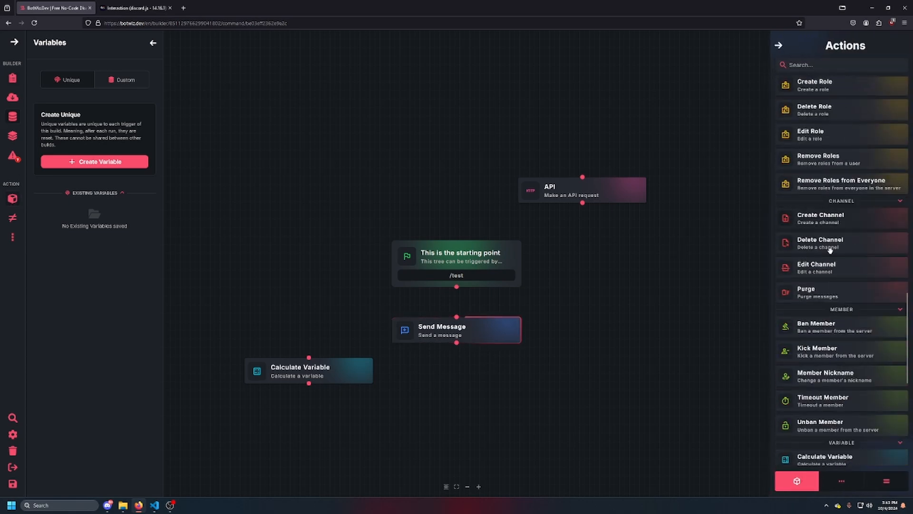
pyautogui.moveTo(835, 216); pyautogui.dragTo(649, 250)
pyautogui.click(650, 250)
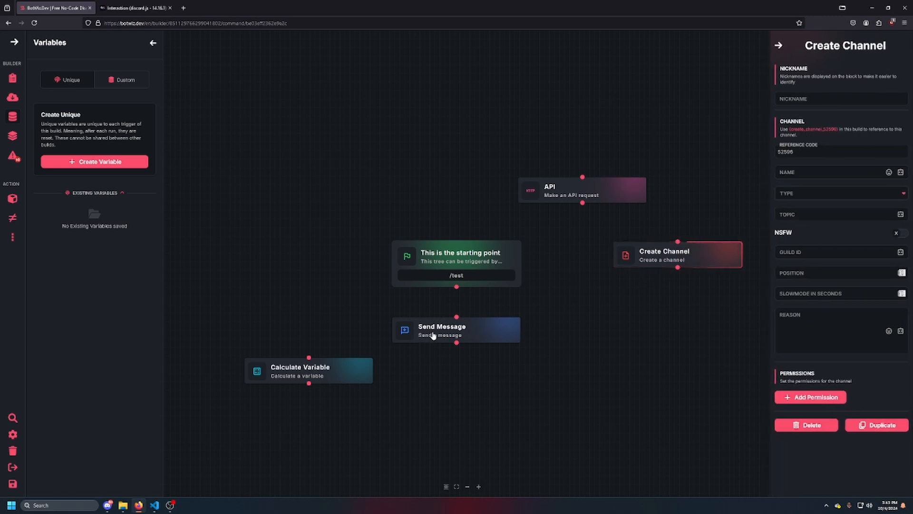
pyautogui.click(448, 329)
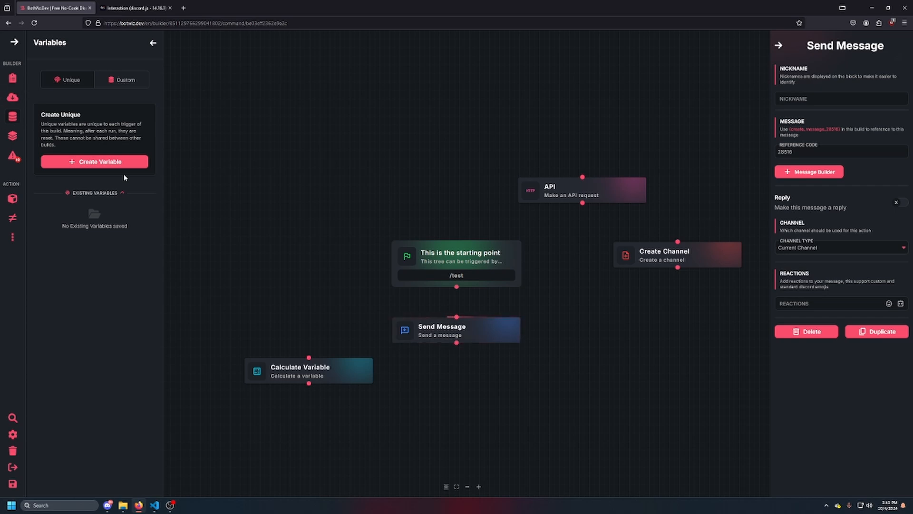
# Add a Function block below the Send Message block
pyautogui.click(10, 197)
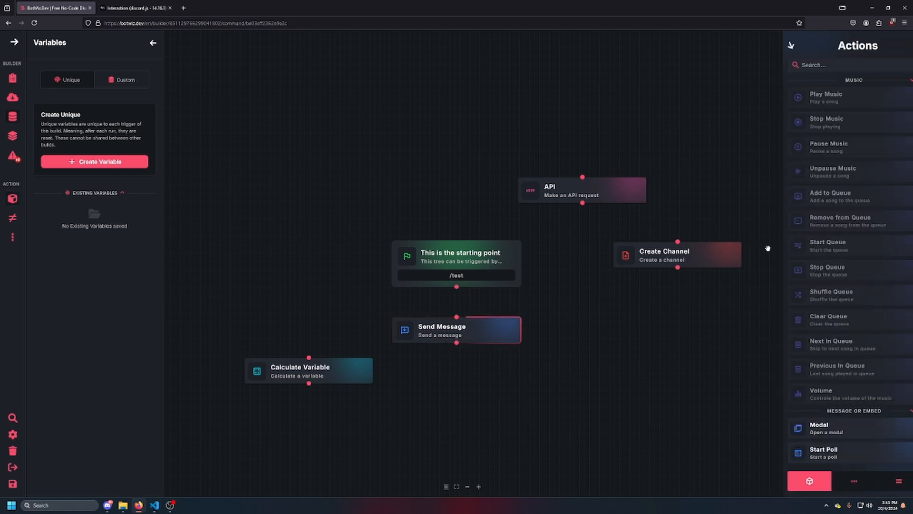
pyautogui.scroll(-10, 895, 237)
pyautogui.scroll(-10, 910, 232)
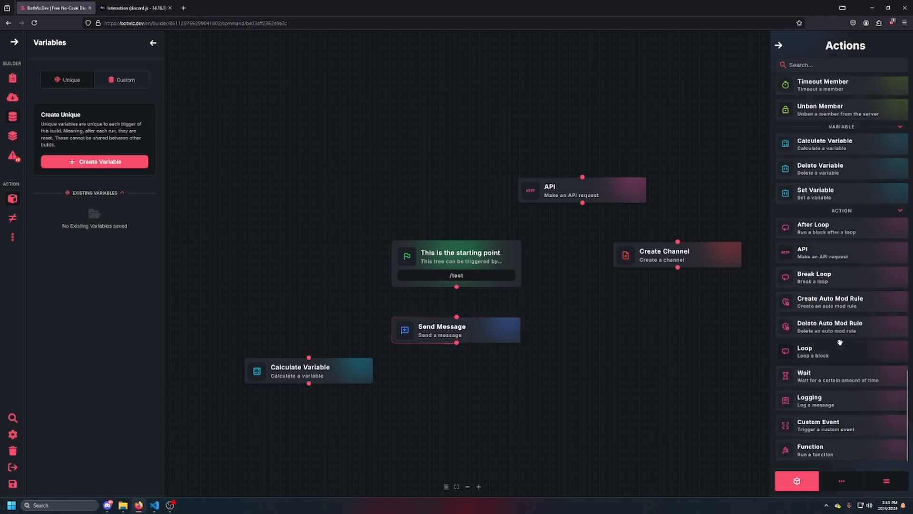
pyautogui.moveTo(818, 449); pyautogui.dragTo(461, 389)
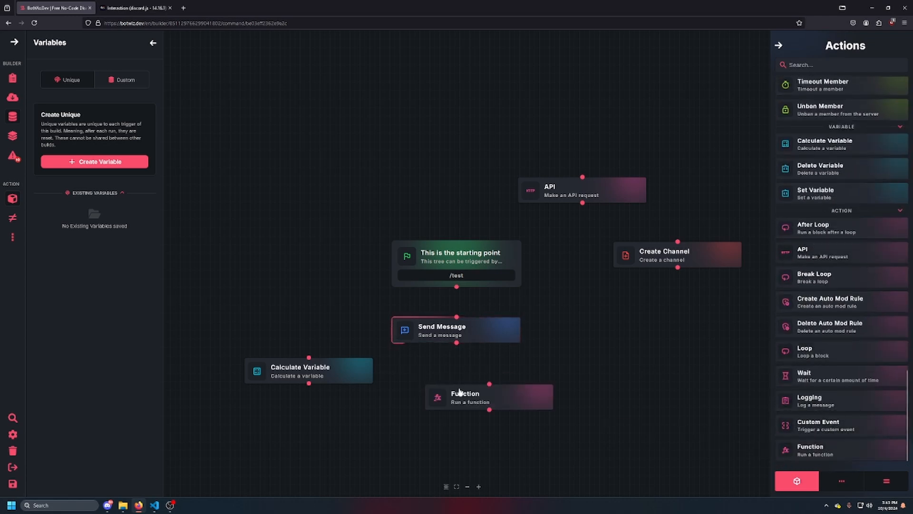
# Set the Function block to Convert Discord ID to Discord Object, with Channel as the type of ID
pyautogui.click(804, 173)
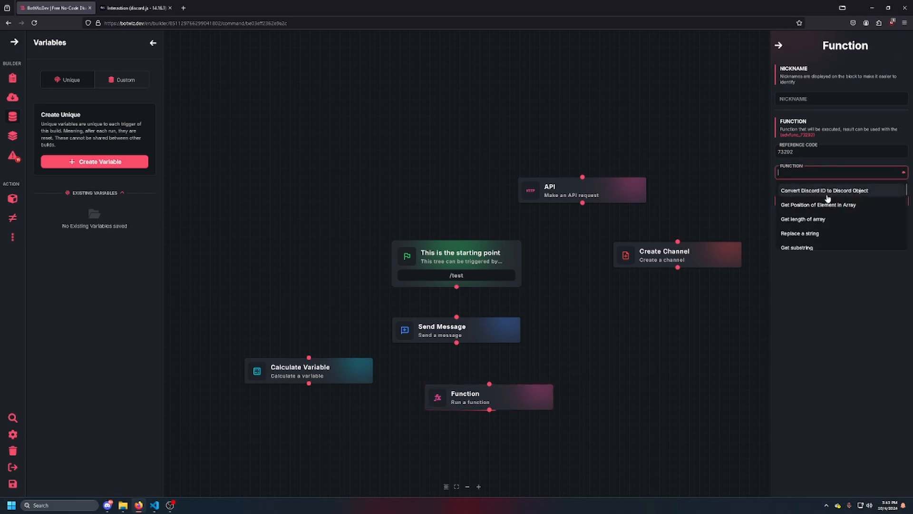
pyautogui.click(833, 195)
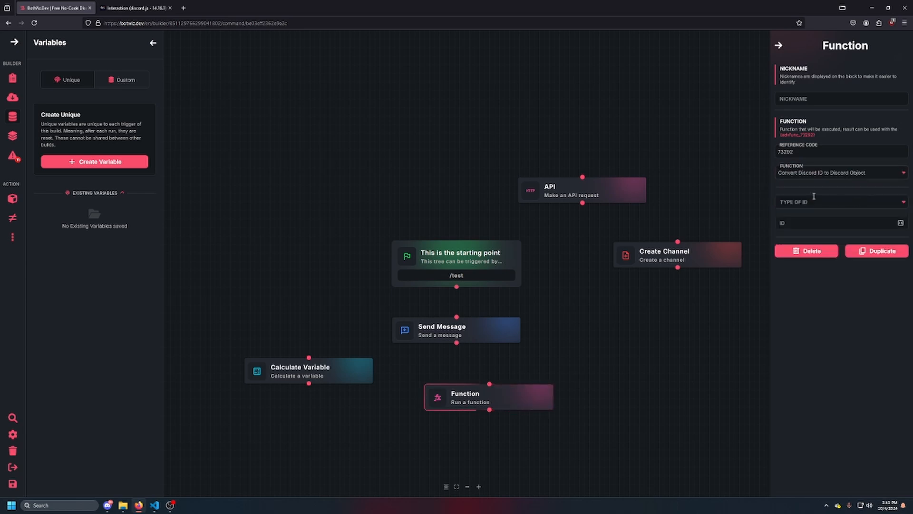
pyautogui.click(818, 202)
pyautogui.click(804, 234)
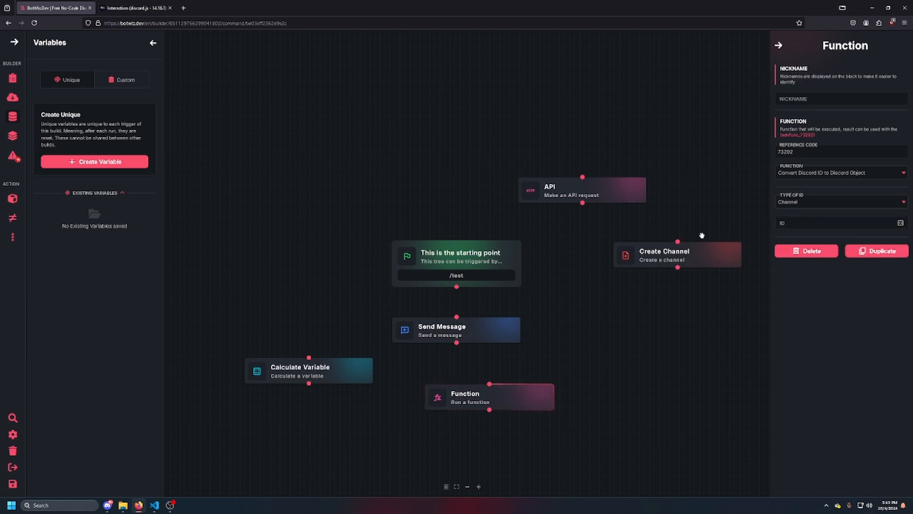
# Copy the Create Channel block's reference {create_channel_52596} into the Function block's ID
pyautogui.click(669, 260)
pyautogui.click(820, 131)
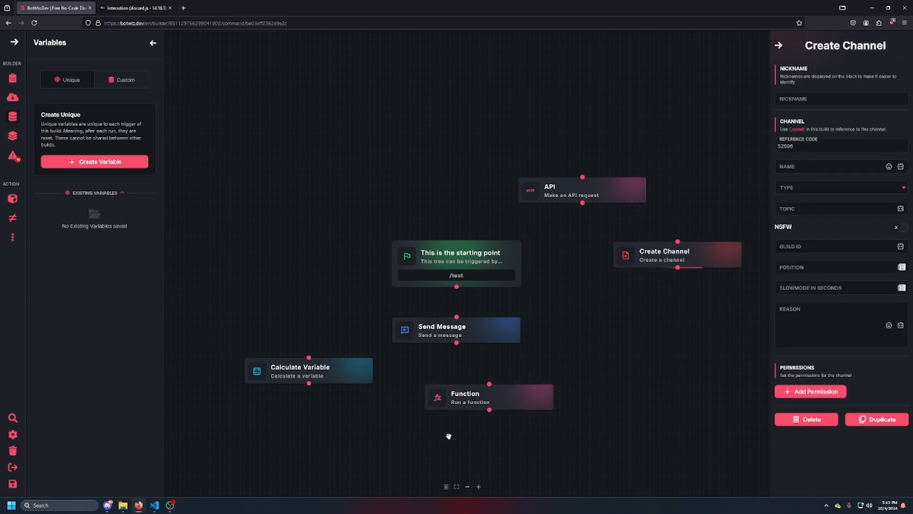
pyautogui.click(484, 403)
pyautogui.click(815, 228)
pyautogui.write('{create_channel_52596}')
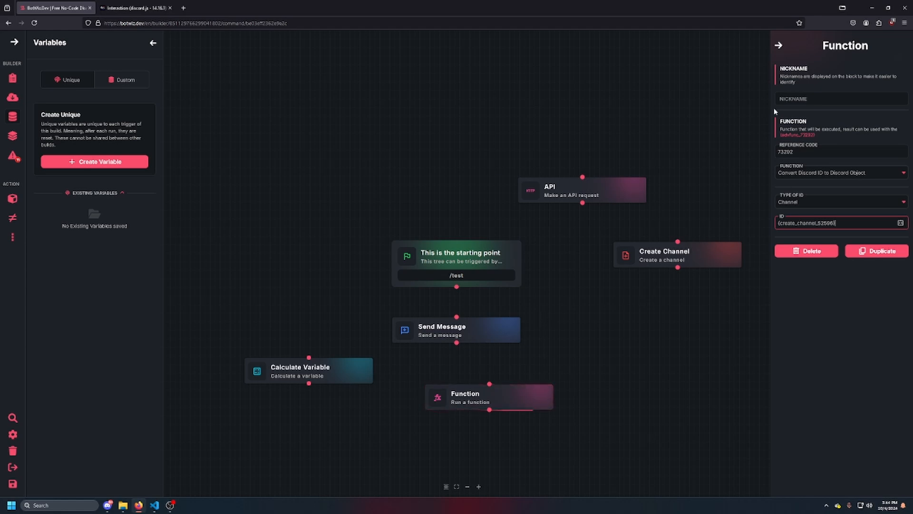
pyautogui.click(813, 203)
pyautogui.click(825, 184)
# Add a Boolean option block and a Role option block above the API block and starting point, and show the Boolean's settings
pyautogui.click(12, 199)
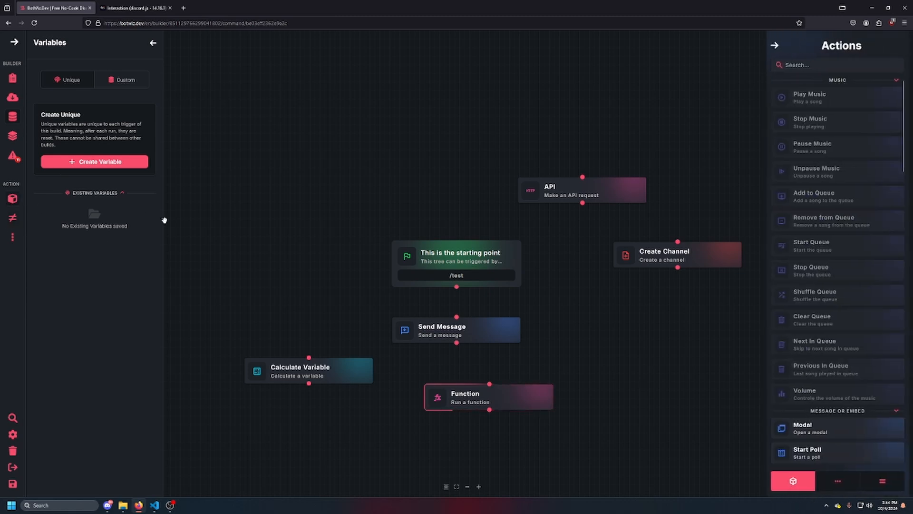
pyautogui.click(13, 237)
pyautogui.moveTo(835, 110); pyautogui.dragTo(758, 114)
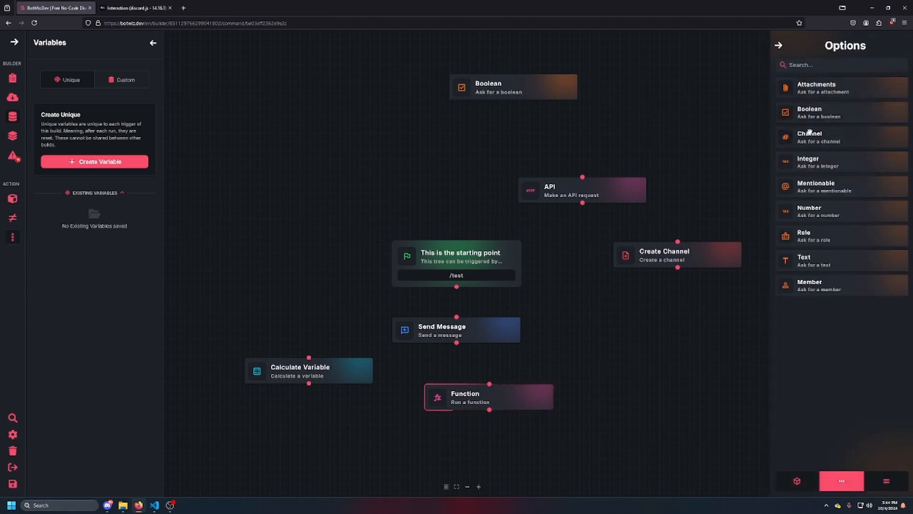
pyautogui.moveTo(828, 238); pyautogui.dragTo(380, 87)
pyautogui.click(495, 83)
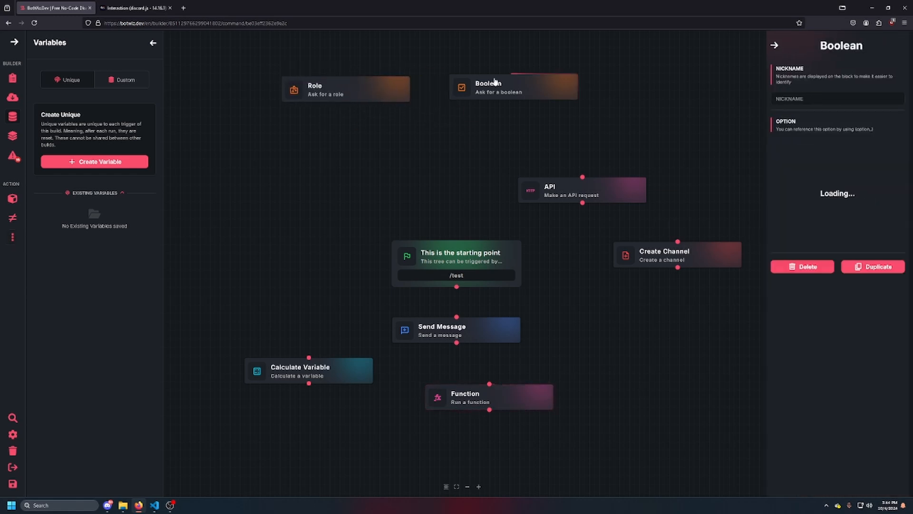
# Name the Role option "test"
pyautogui.click(378, 84)
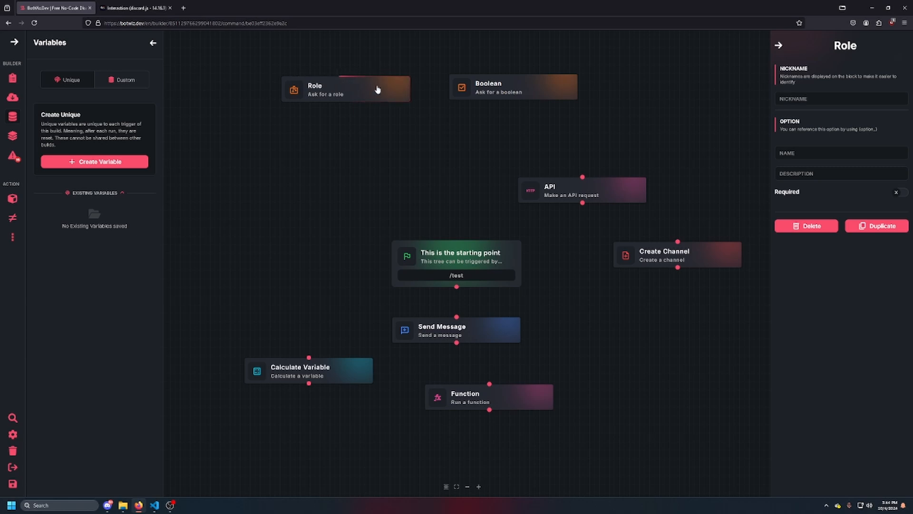
pyautogui.click(810, 98)
pyautogui.click(812, 152)
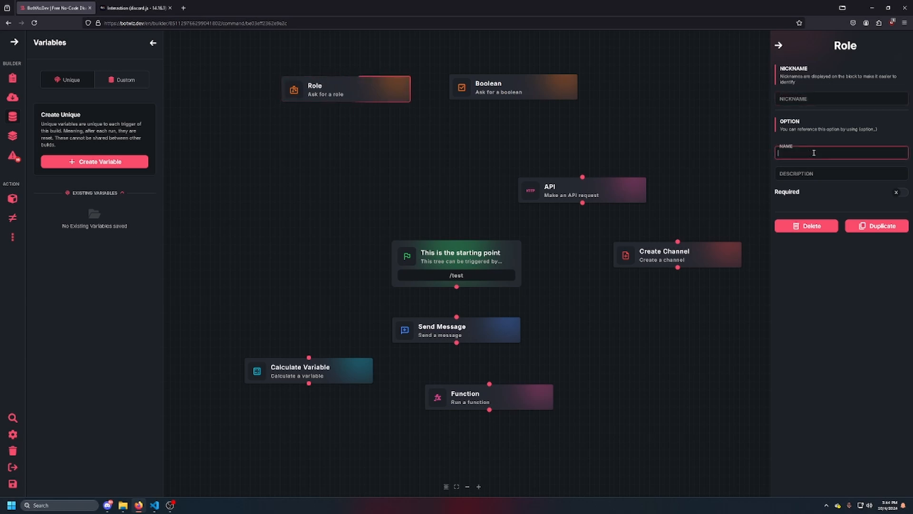
pyautogui.write('test')
# Replace the Function block's ID with the Role option's reference {option_test} and set the type of ID to Role
pyautogui.doubleClick(863, 128)
pyautogui.click(863, 137)
pyautogui.moveTo(860, 128); pyautogui.dragTo(902, 130)
pyautogui.hotkey('ctrl', 'c')
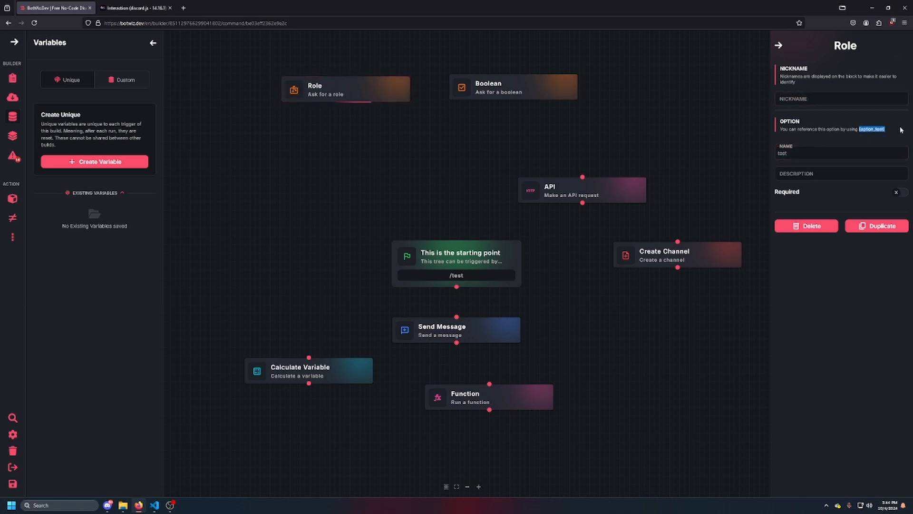
pyautogui.click(517, 397)
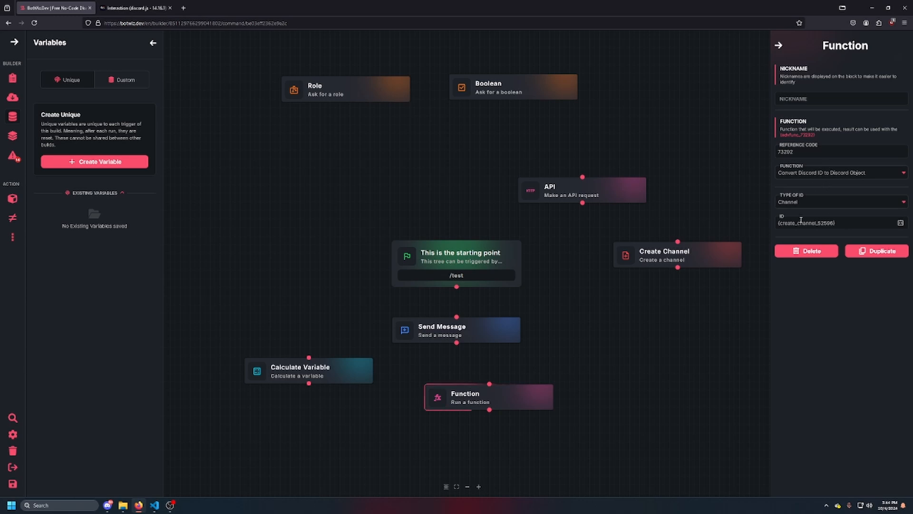
pyautogui.click(849, 223)
pyautogui.hotkey('ctrl', 'a')
pyautogui.hotkey('ctrl', 'v')
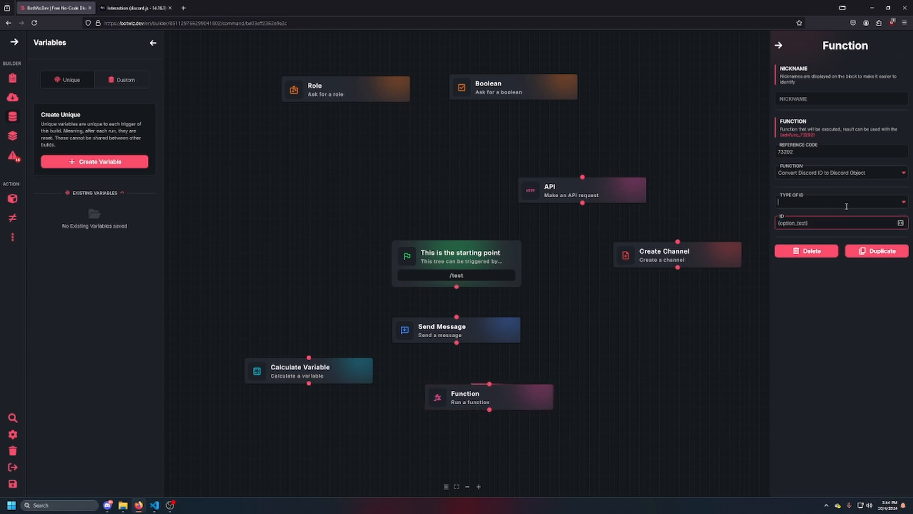
pyautogui.click(846, 205)
pyautogui.click(801, 265)
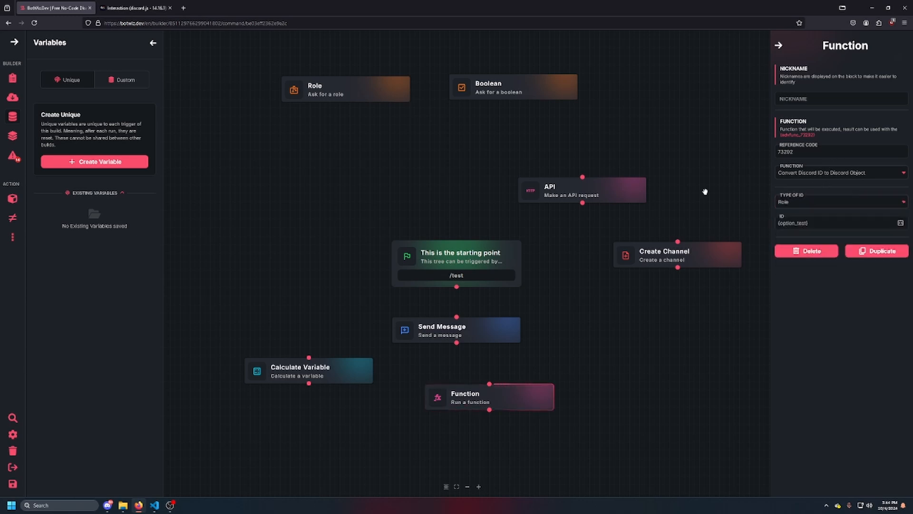
# Compare the reference codes given for the Role and Boolean options
pyautogui.click(326, 94)
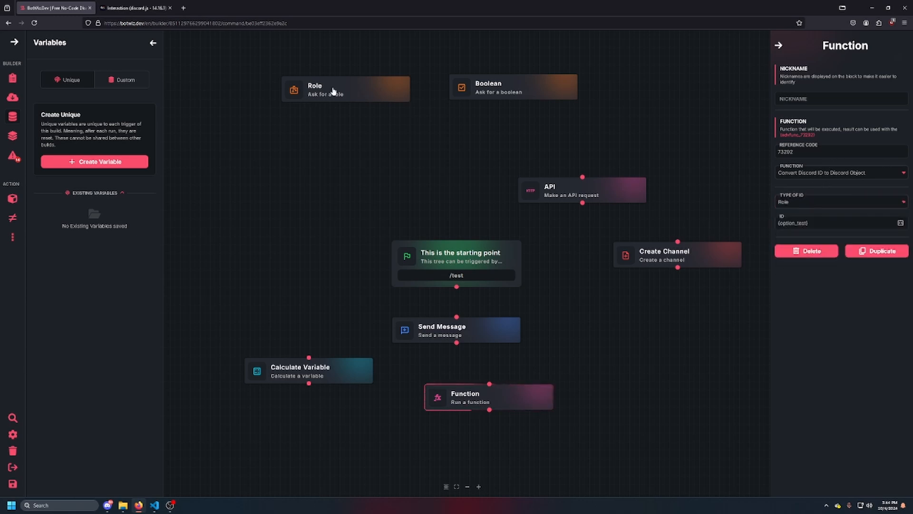
pyautogui.click(490, 85)
pyautogui.moveTo(860, 130); pyautogui.dragTo(894, 130)
pyautogui.click(864, 137)
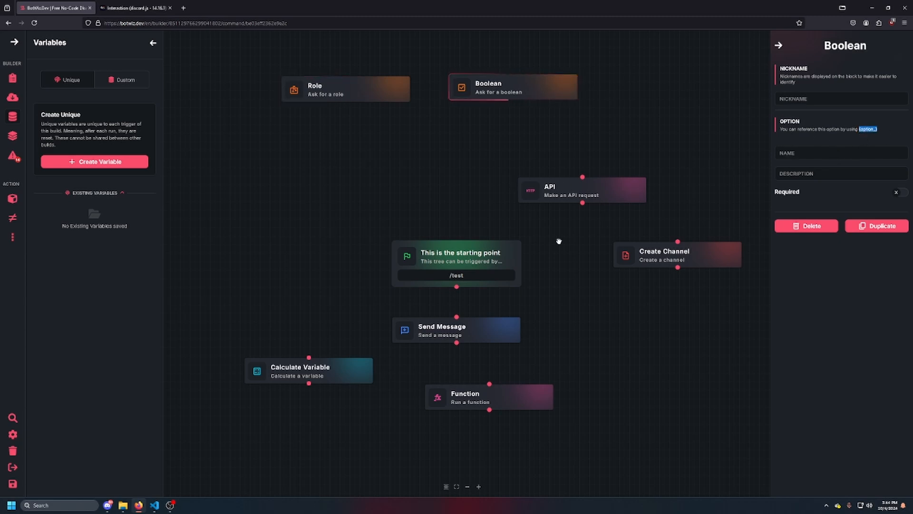
# Add a Loop block below the Create Channel block
pyautogui.click(9, 202)
pyautogui.scroll(-10, 820, 305)
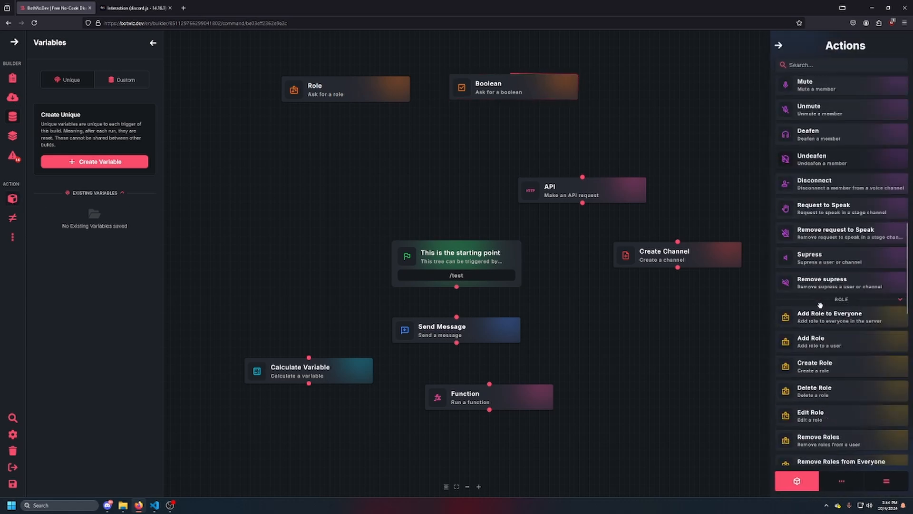
pyautogui.scroll(-15, 821, 305)
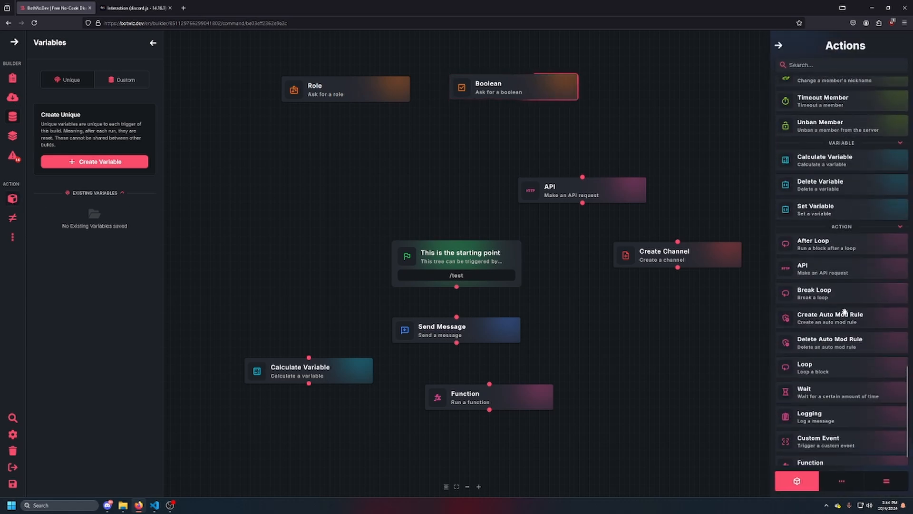
pyautogui.scroll(-1, 842, 317)
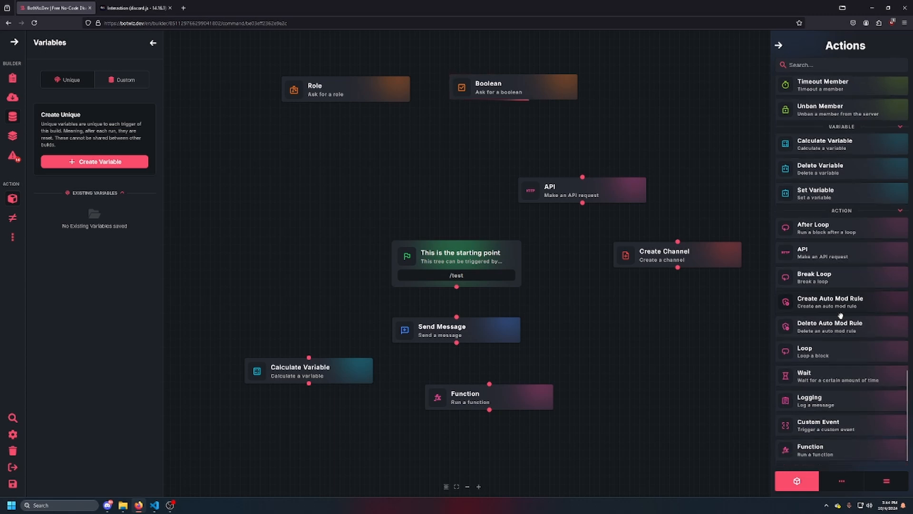
pyautogui.moveTo(824, 352); pyautogui.dragTo(693, 350)
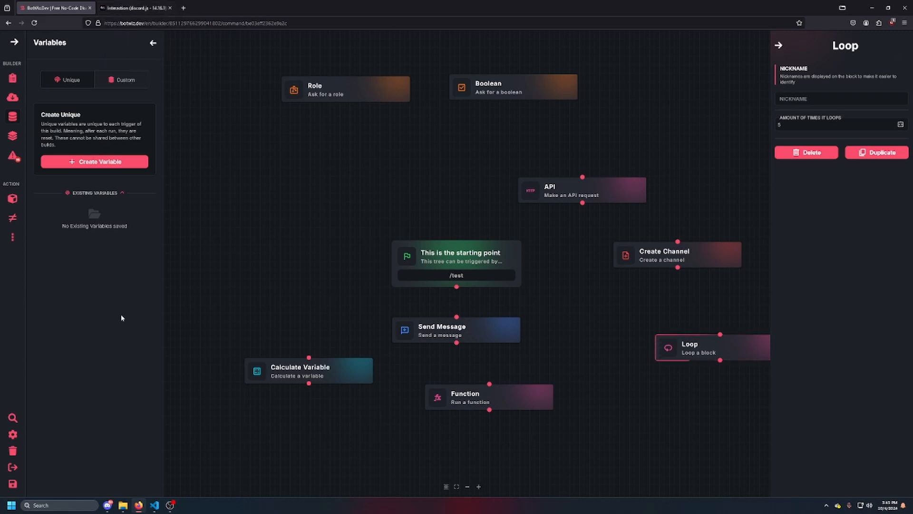
# Exit the command builder without saving the build
pyautogui.click(12, 470)
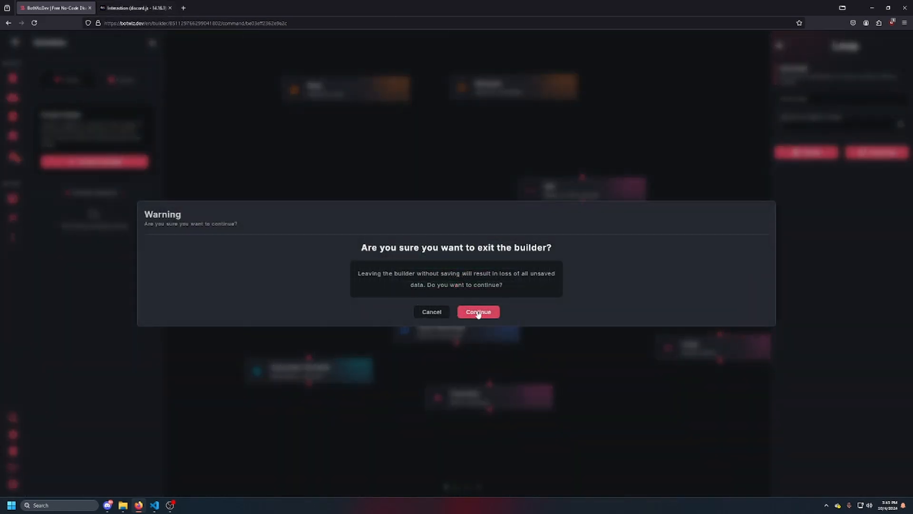
pyautogui.click(420, 312)
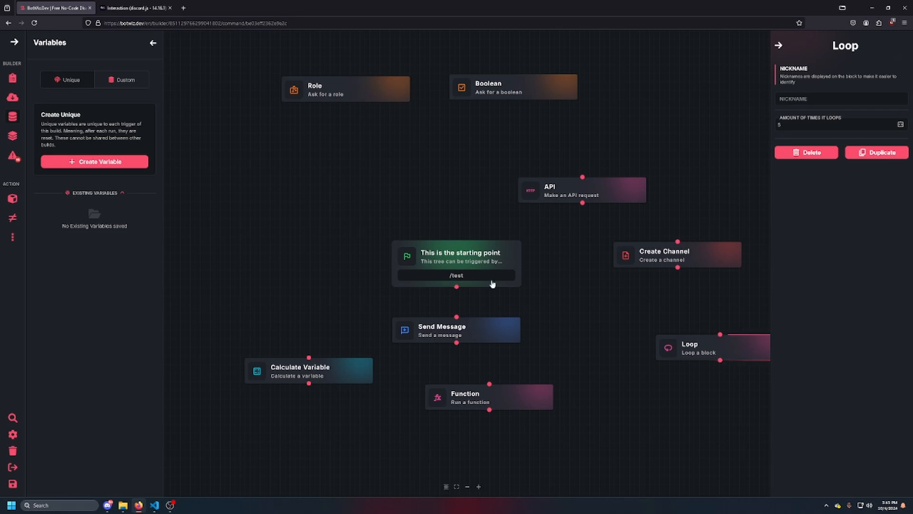
pyautogui.click(13, 467)
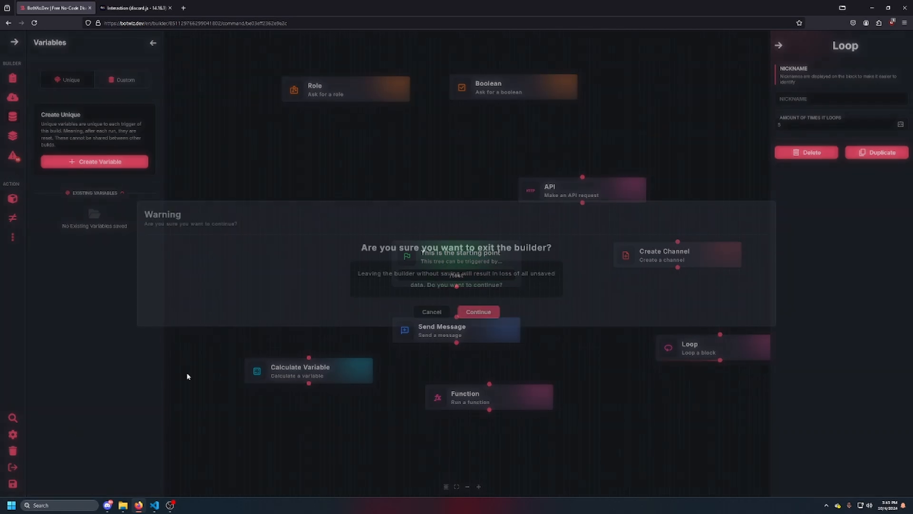
pyautogui.click(480, 313)
# Create a new Discord event of type Member Join, leaving its nickname empty
pyautogui.click(62, 262)
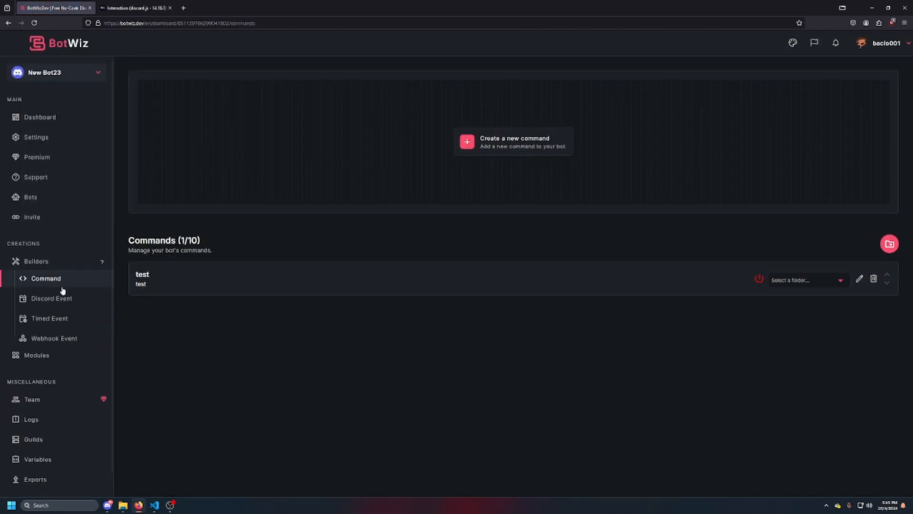
pyautogui.click(51, 299)
pyautogui.click(484, 137)
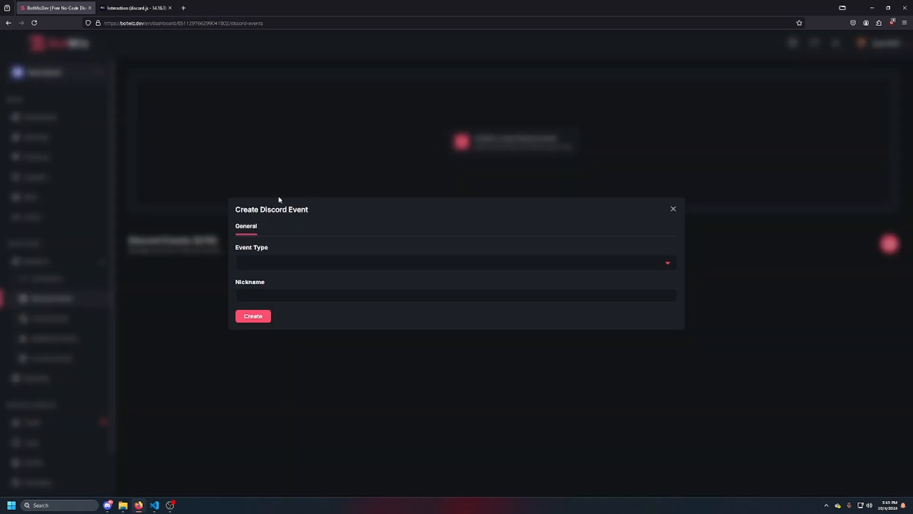
pyautogui.click(271, 262)
pyautogui.click(269, 291)
pyautogui.click(269, 296)
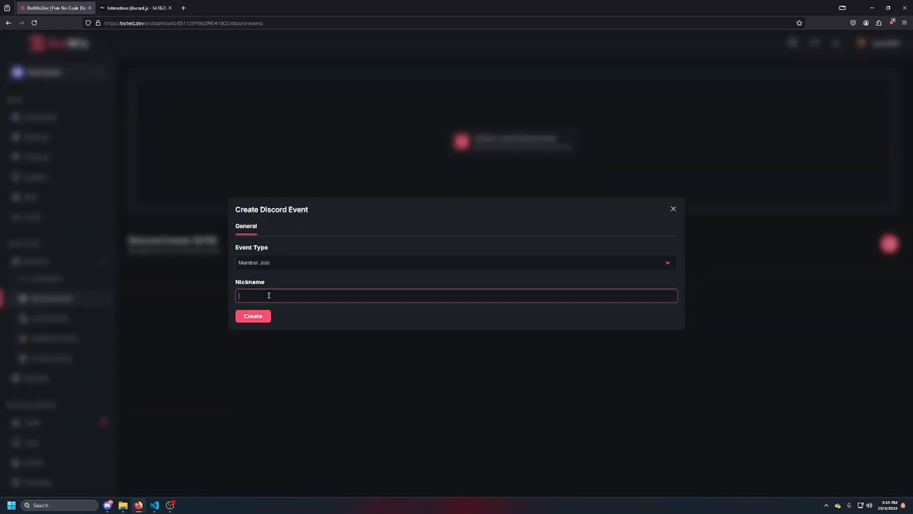
pyautogui.click(257, 316)
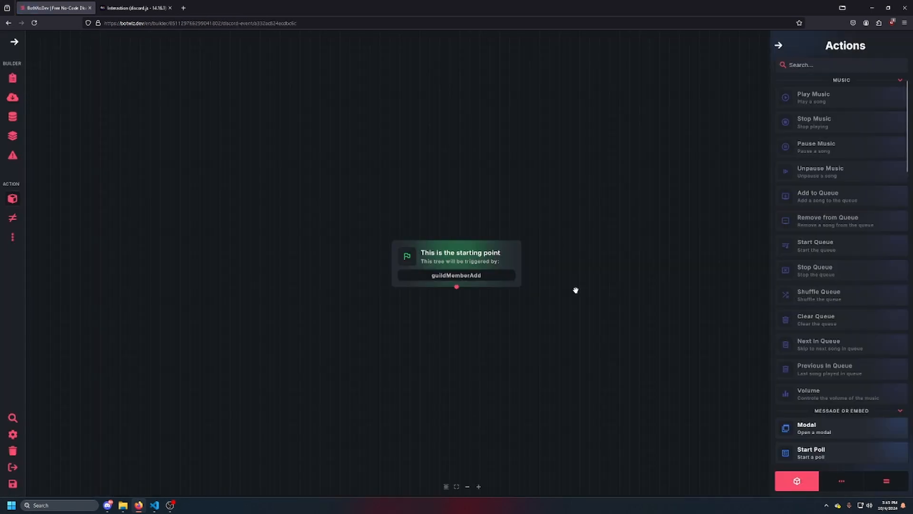
# Add a Send Message block below the guildMemberAdd starting point
pyautogui.scroll(-3, 858, 261)
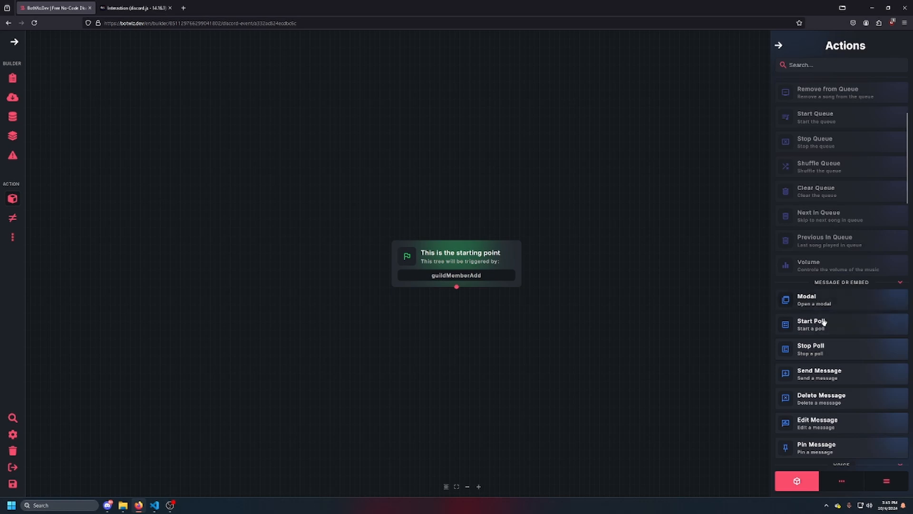
pyautogui.scroll(-2, 860, 330)
pyautogui.moveTo(820, 290); pyautogui.dragTo(449, 340)
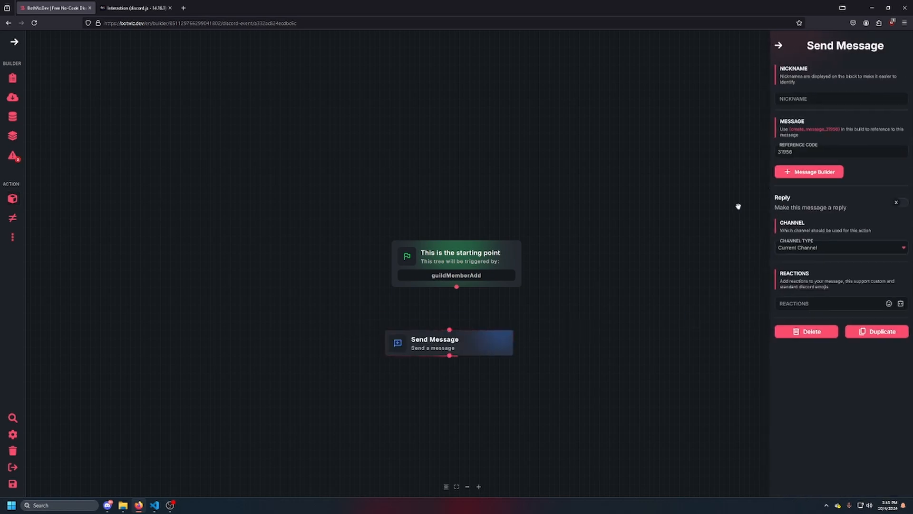
# Examine the Event and General variables offered for the Send Message block's Reactions
pyautogui.click(901, 303)
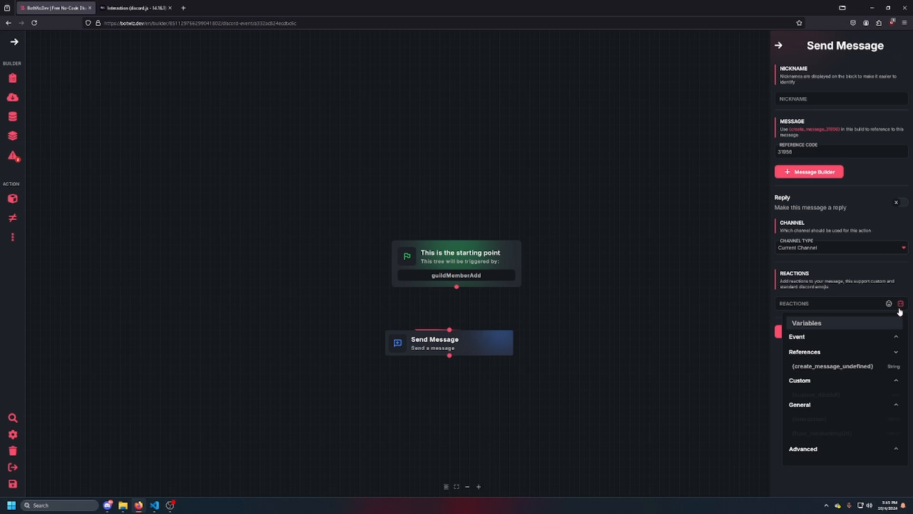
pyautogui.click(836, 336)
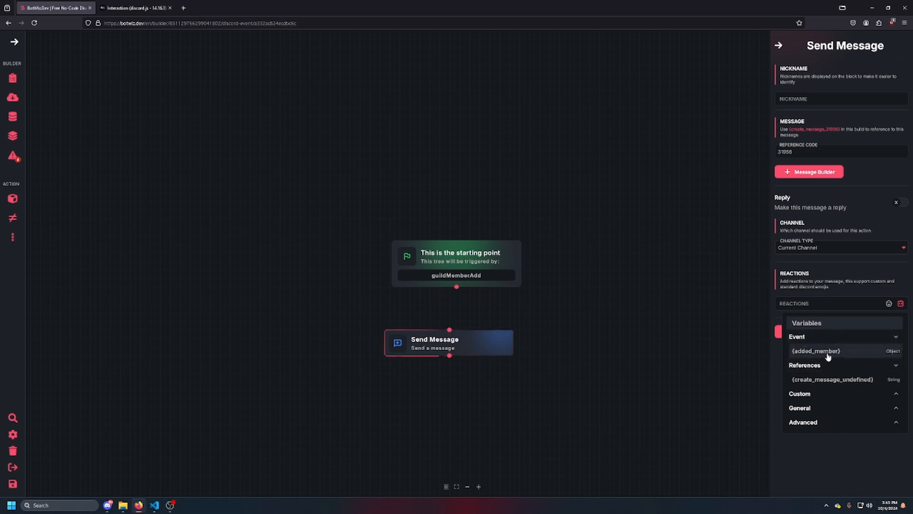
pyautogui.click(900, 304)
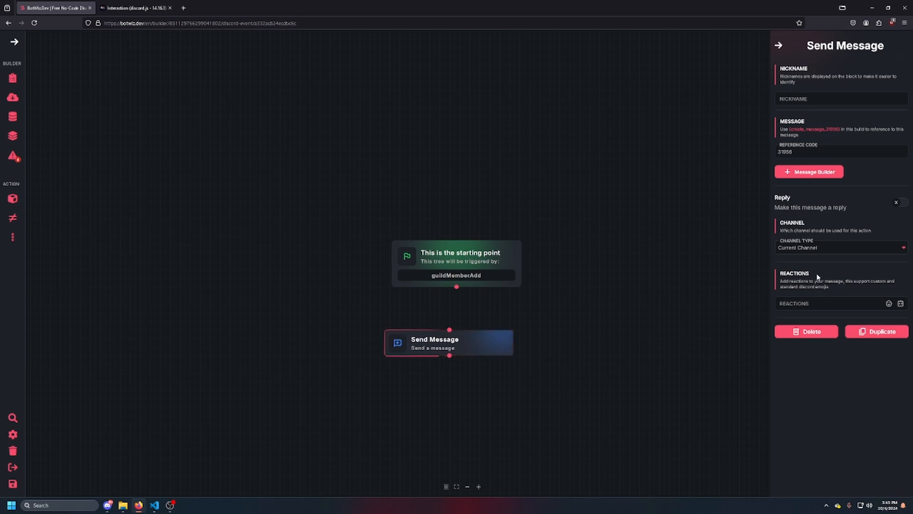
pyautogui.click(901, 303)
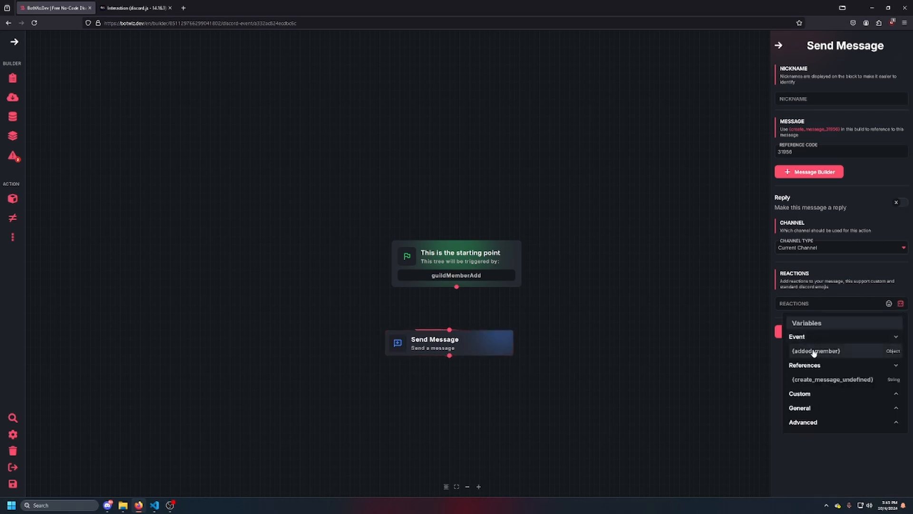
pyautogui.click(805, 422)
pyautogui.click(818, 409)
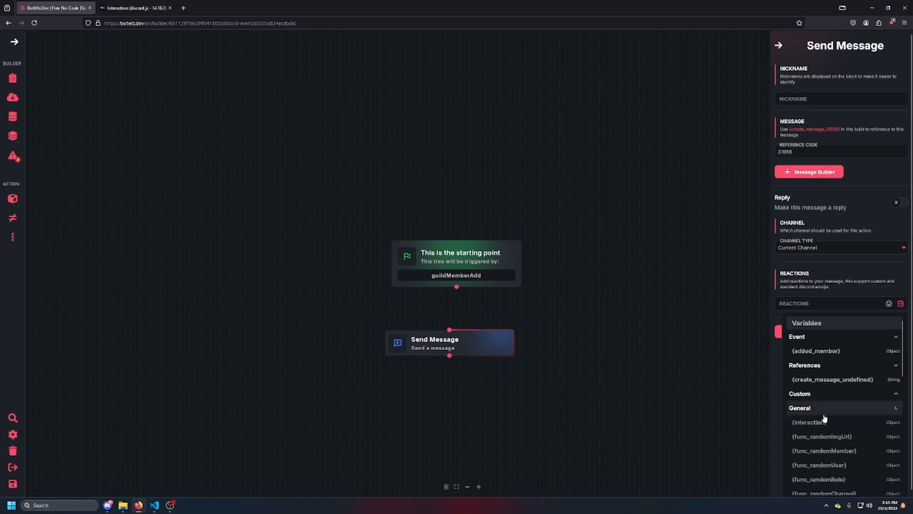
pyautogui.scroll(-1, 828, 422)
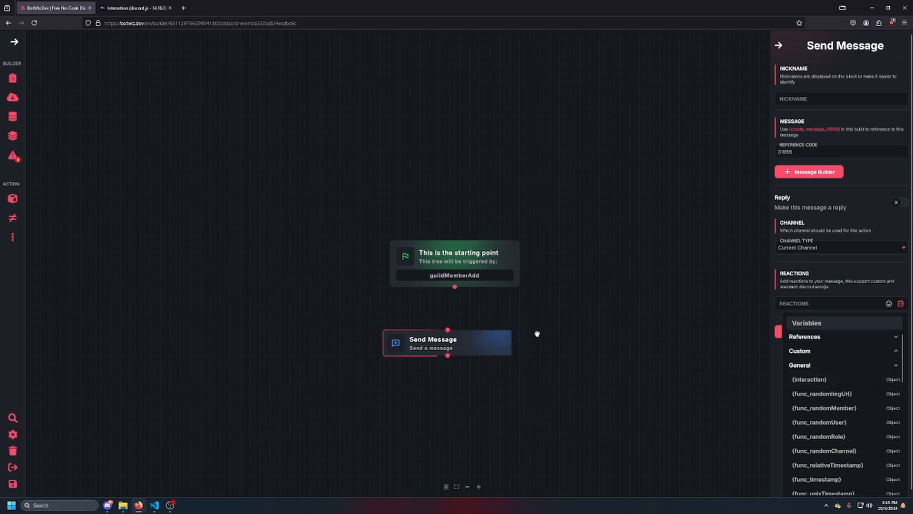
pyautogui.click(661, 308)
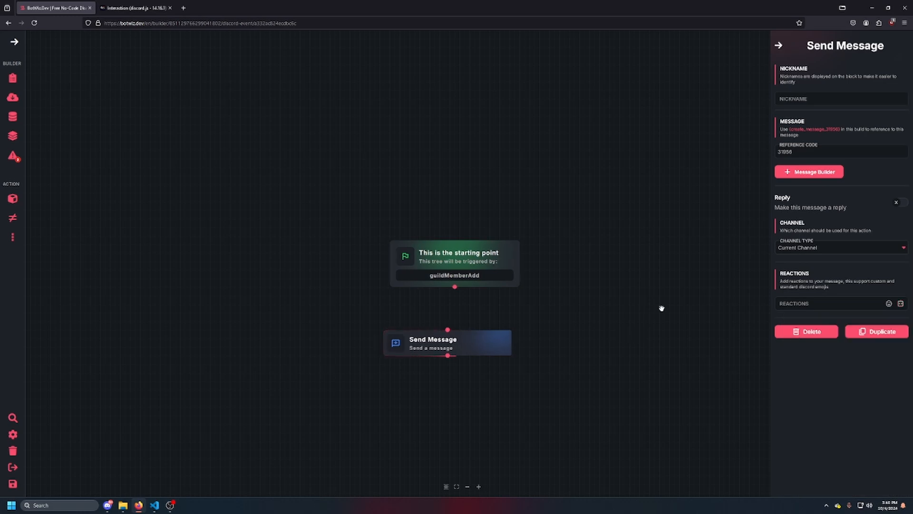
# Add a second Send Message block, connect it to the starting point and move the first one aside
pyautogui.click(13, 200)
pyautogui.scroll(-7, 808, 251)
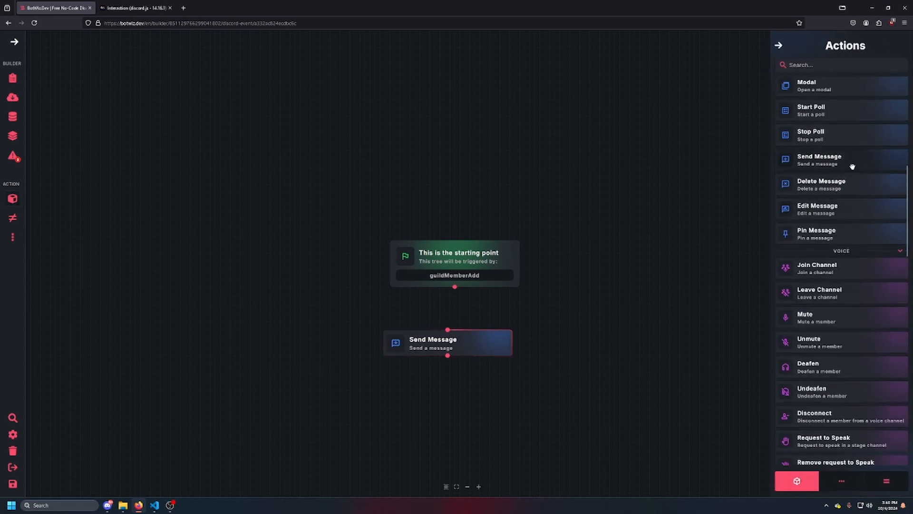
pyautogui.moveTo(852, 167); pyautogui.dragTo(323, 381)
pyautogui.moveTo(455, 287); pyautogui.dragTo(323, 367)
pyautogui.moveTo(481, 346); pyautogui.dragTo(703, 376)
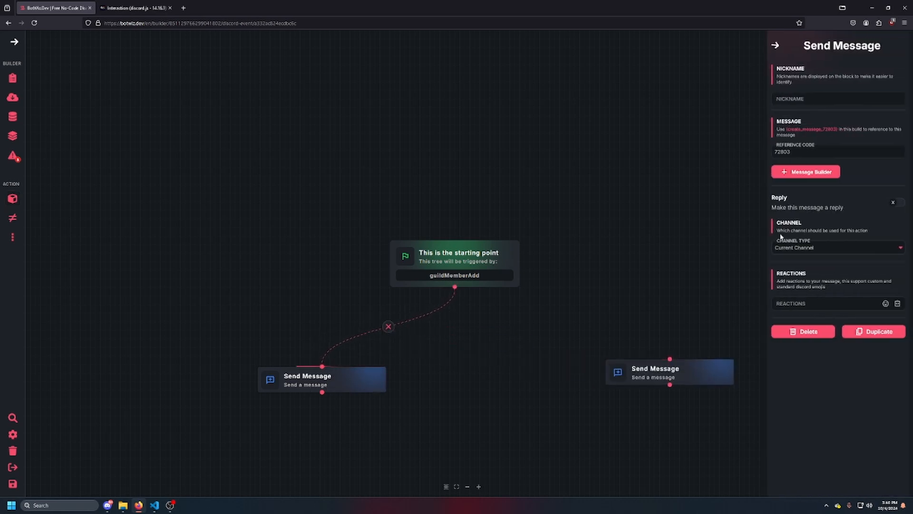
# Add a button component labelled "test" to the connected Send Message block's message
pyautogui.click(809, 172)
pyautogui.click(322, 242)
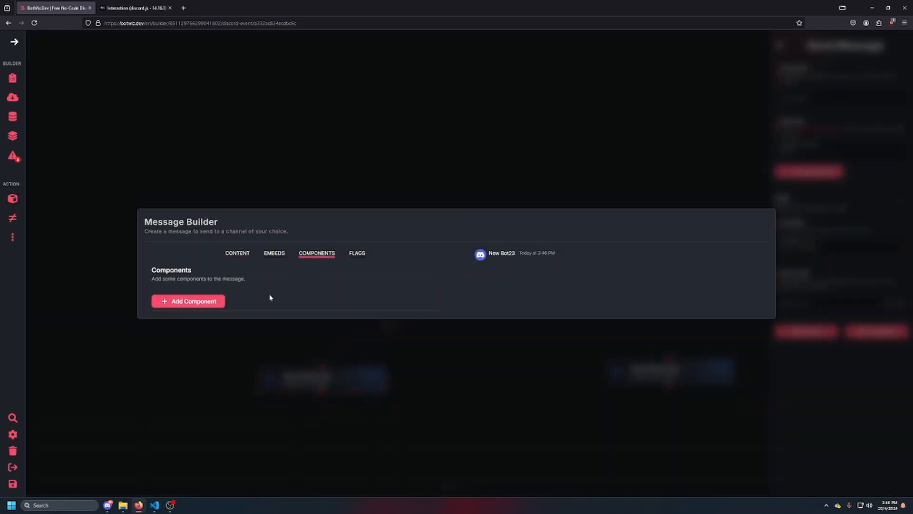
pyautogui.click(210, 303)
pyautogui.click(195, 282)
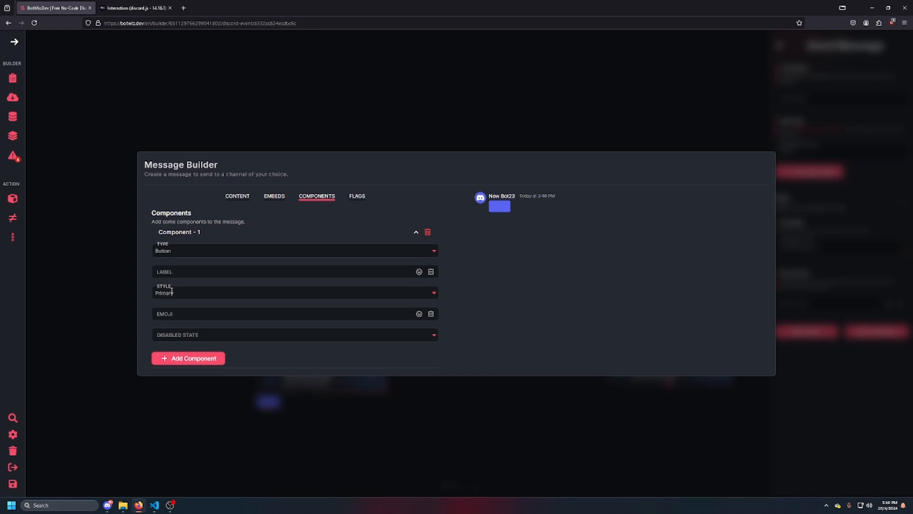
pyautogui.click(177, 273)
pyautogui.click(193, 379)
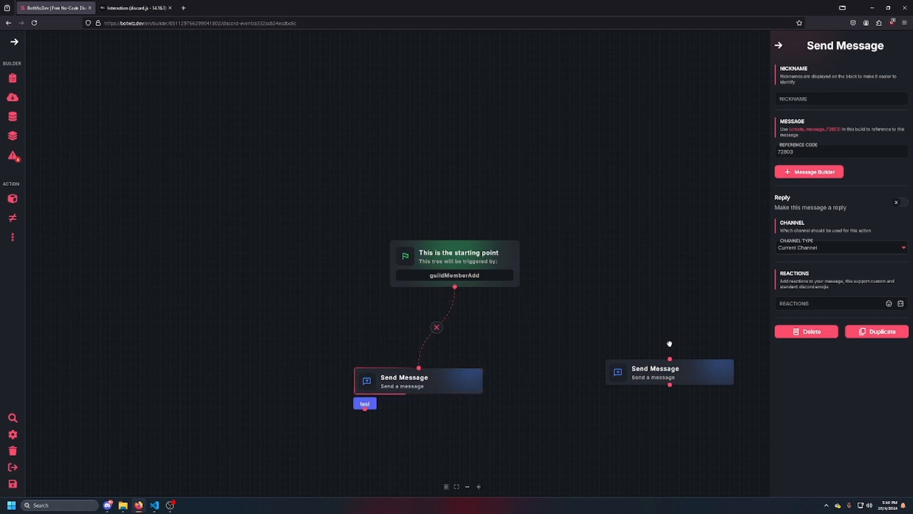
# Connect the test button to the unconnected Send Message block and enter {interaction} as that block's Reactions
pyautogui.moveTo(666, 372); pyautogui.dragTo(350, 469)
pyautogui.moveTo(365, 410); pyautogui.dragTo(373, 469)
pyautogui.click(782, 303)
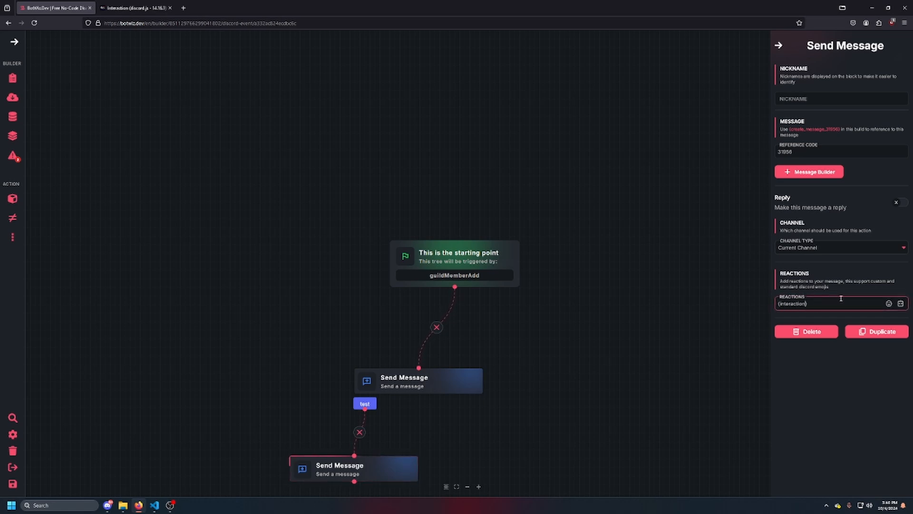
pyautogui.moveTo(827, 303); pyautogui.dragTo(739, 302)
# Arrange the starting point and both Send Message blocks in a vertical line on the canvas
pyautogui.moveTo(425, 382); pyautogui.dragTo(492, 362)
pyautogui.moveTo(464, 394); pyautogui.dragTo(436, 307)
pyautogui.moveTo(491, 284); pyautogui.dragTo(453, 294)
pyautogui.moveTo(309, 383); pyautogui.dragTo(400, 393)
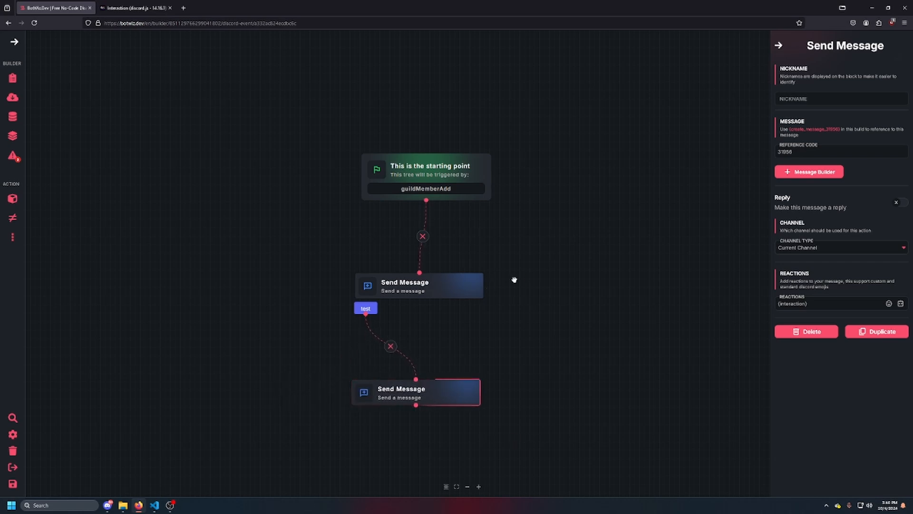
# Switch to the discord.js documentation and open the ChatInputCommandInteraction class from the Interaction union members
pyautogui.hotkey('ctrl', 'Tab')
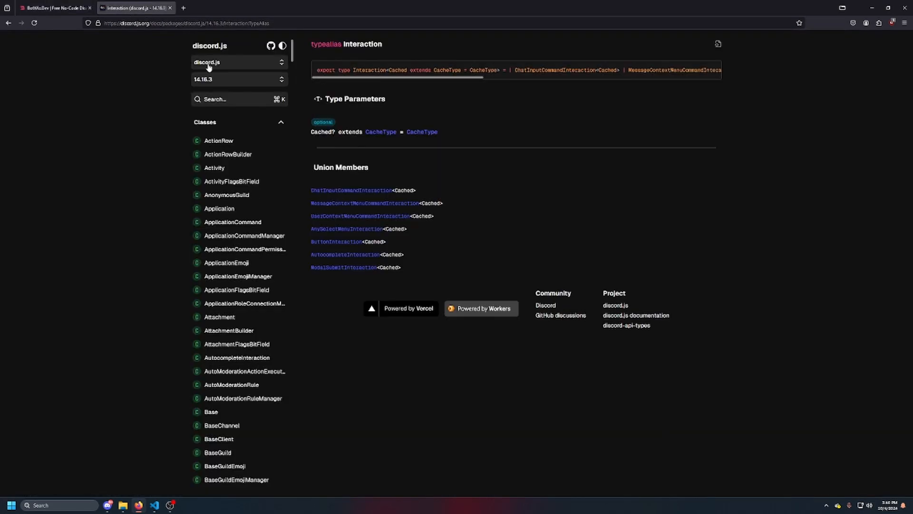
pyautogui.moveTo(109, 25); pyautogui.dragTo(154, 14)
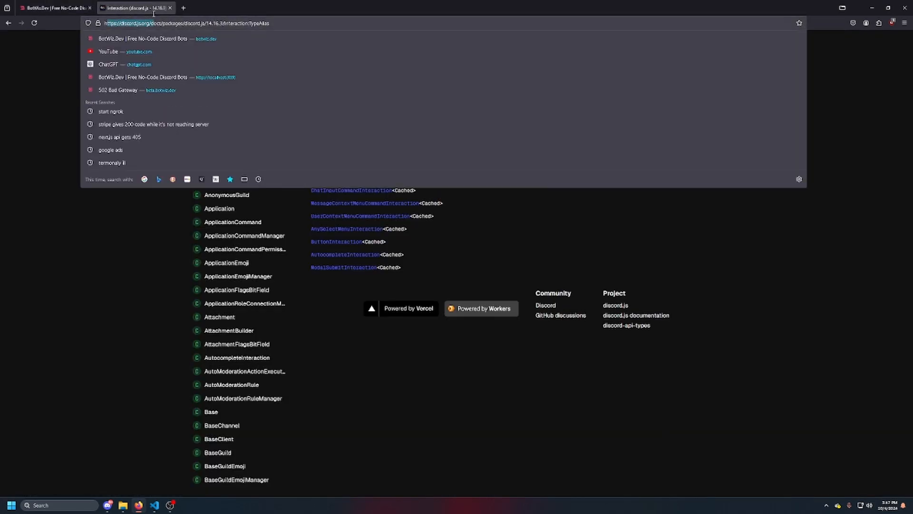
pyautogui.click(301, 16)
pyautogui.click(560, 192)
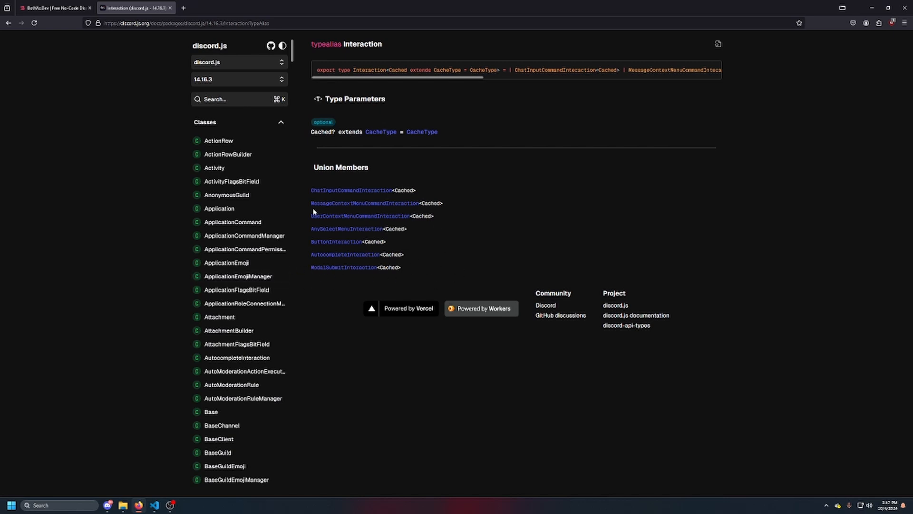
pyautogui.click(328, 191)
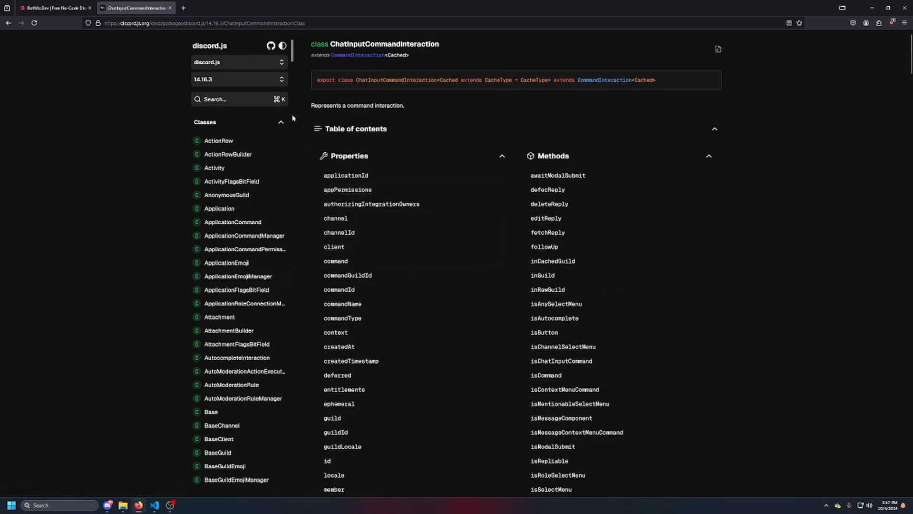
# Switch back to BotWiz and open the test command from the list of builds
pyautogui.hotkey('ctrl', 'Tab')
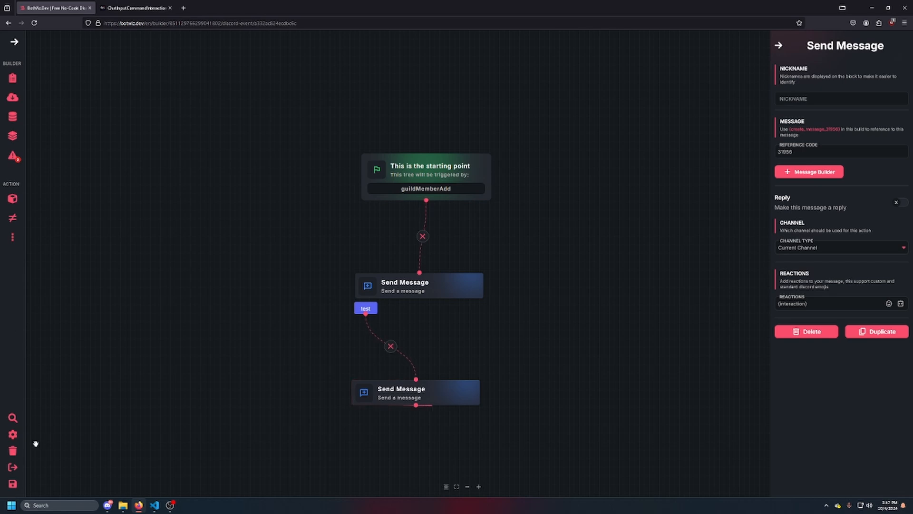
pyautogui.click(13, 135)
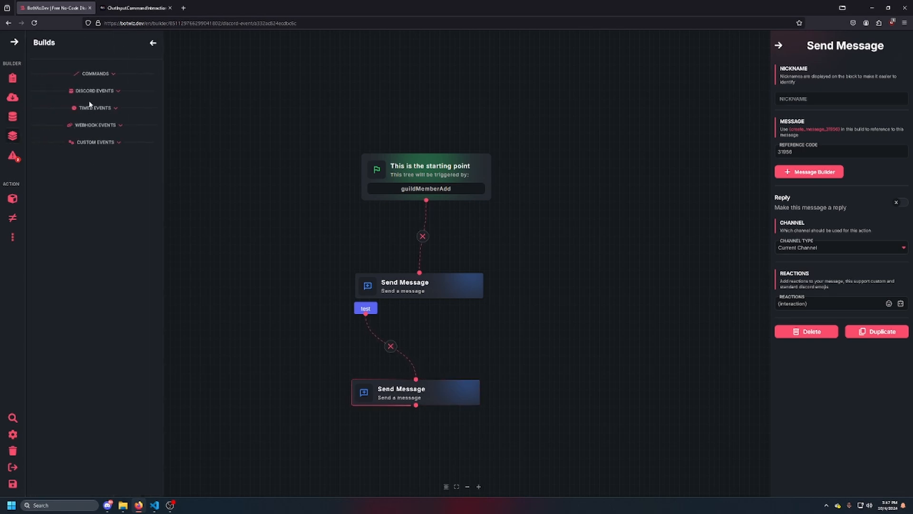
pyautogui.click(95, 75)
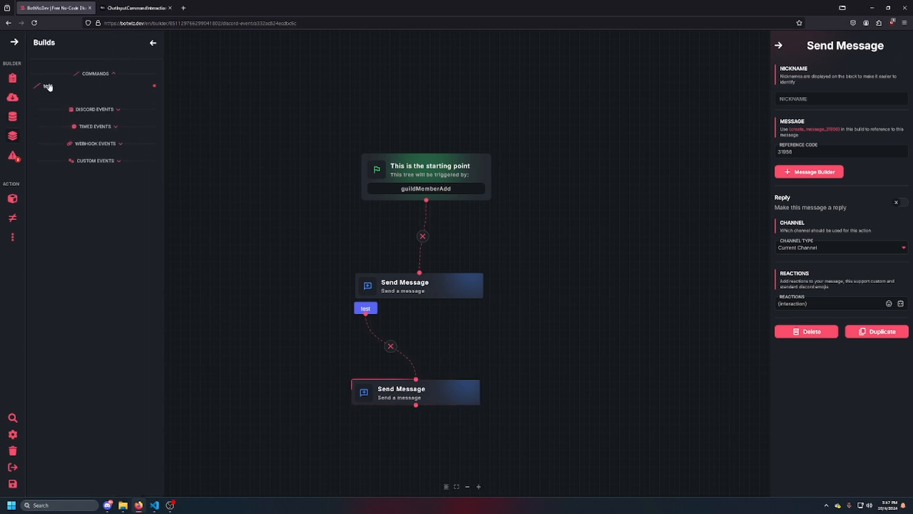
pyautogui.click(49, 87)
# Add a Send Message block below the /test starting point and connect the two
pyautogui.scroll(-4, 808, 223)
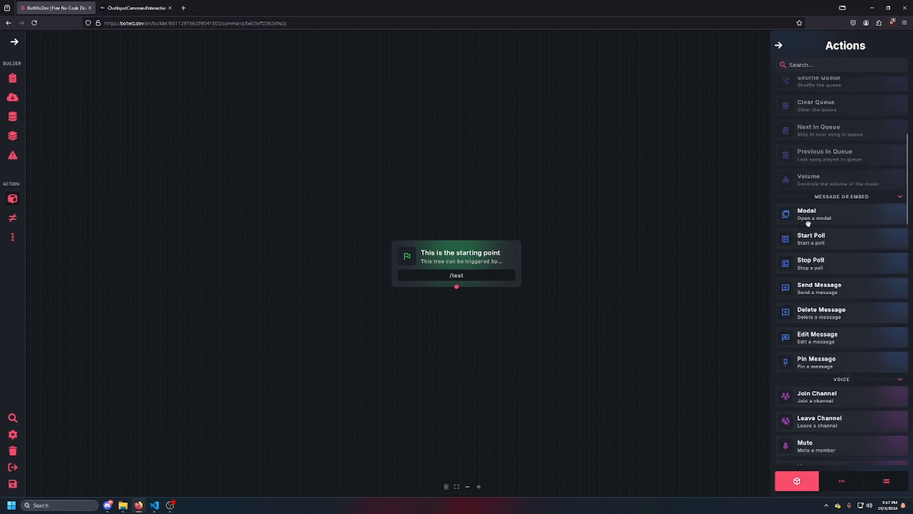
pyautogui.moveTo(826, 289); pyautogui.dragTo(380, 340)
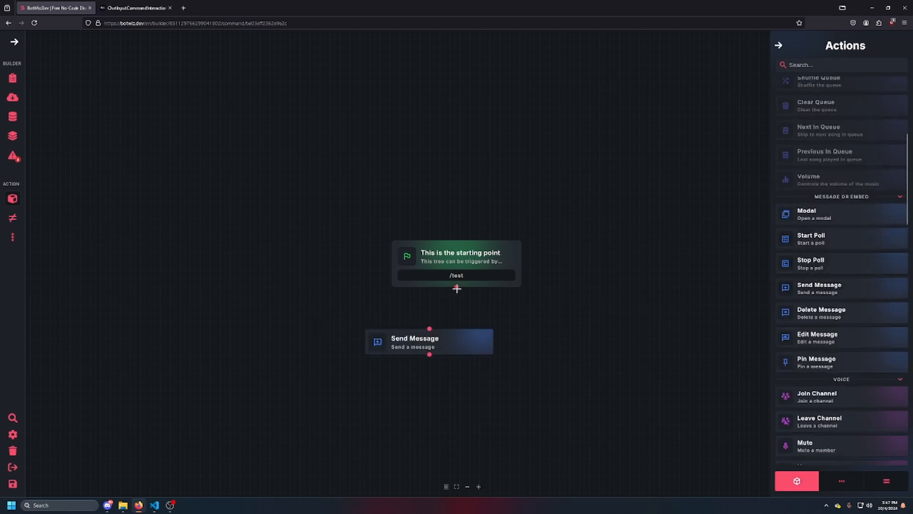
pyautogui.moveTo(456, 285); pyautogui.dragTo(476, 358)
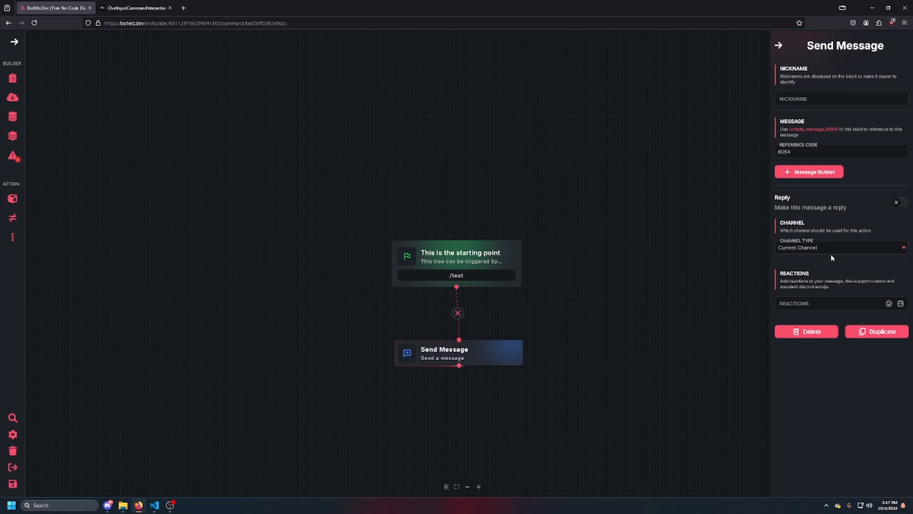
# Insert the General variable {interaction} into the Send Message block's message content
pyautogui.click(811, 174)
pyautogui.click(223, 302)
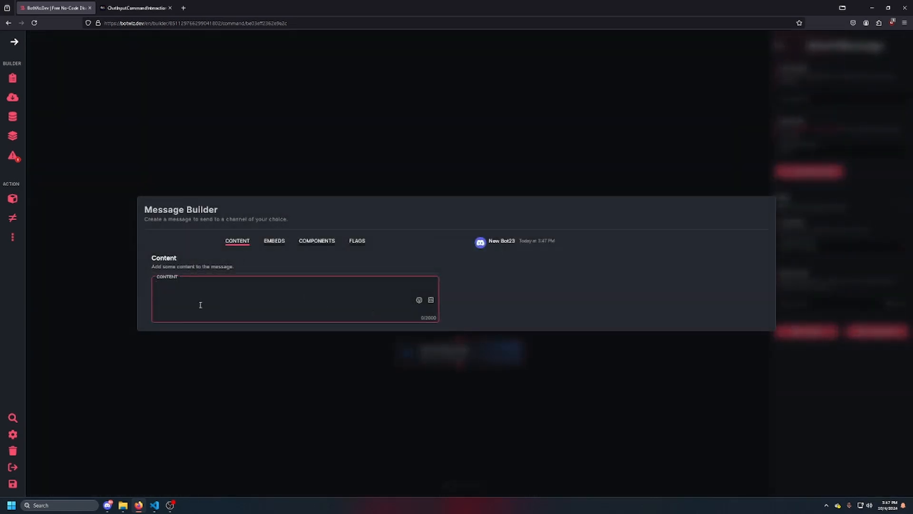
pyautogui.click(431, 300)
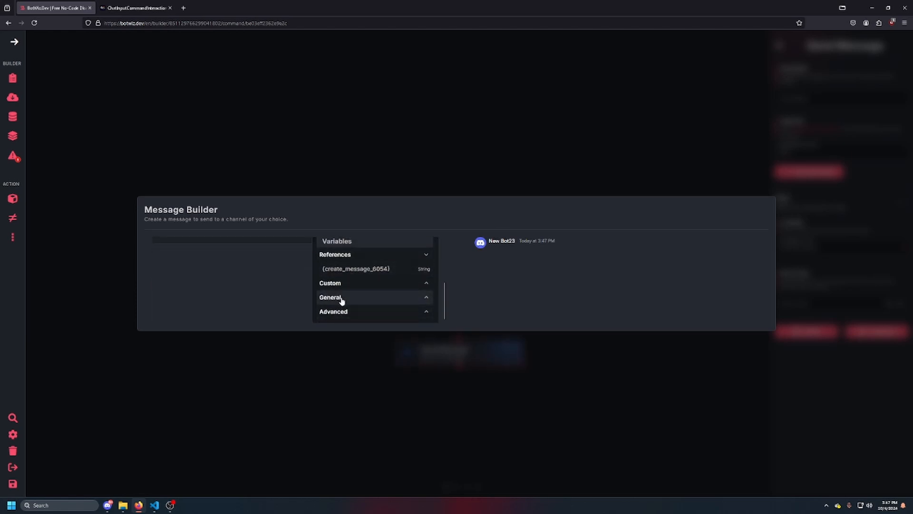
pyautogui.click(342, 300)
pyautogui.click(351, 310)
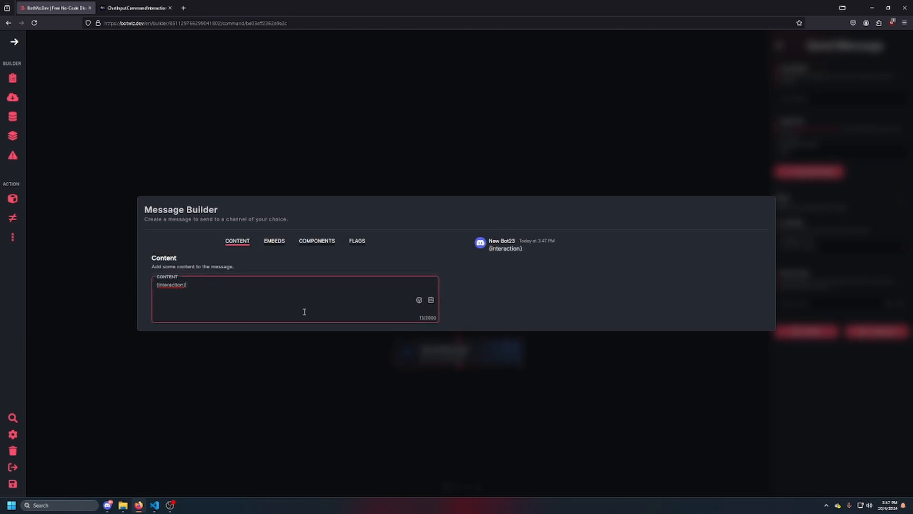
# Copy the channelId property name from the discord.js documentation and extend the message content to {interaction[channelId]}
pyautogui.click(133, 4)
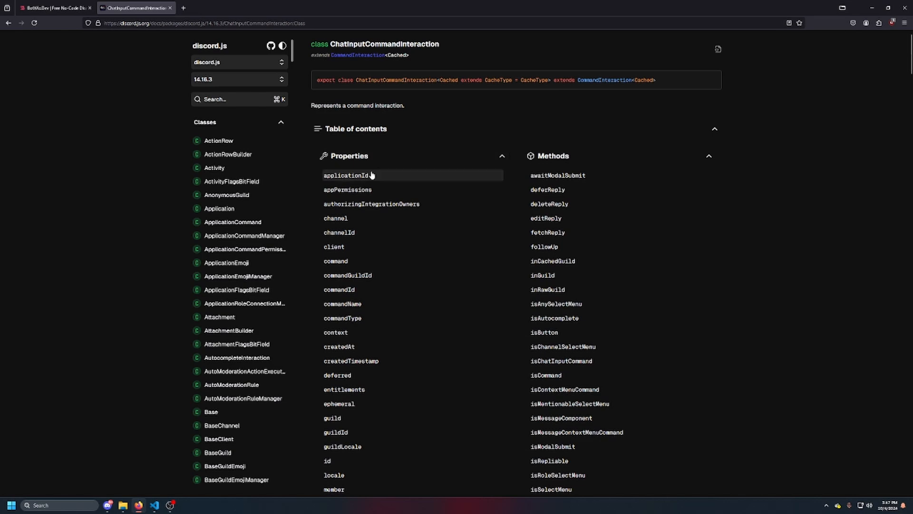
pyautogui.click(348, 241)
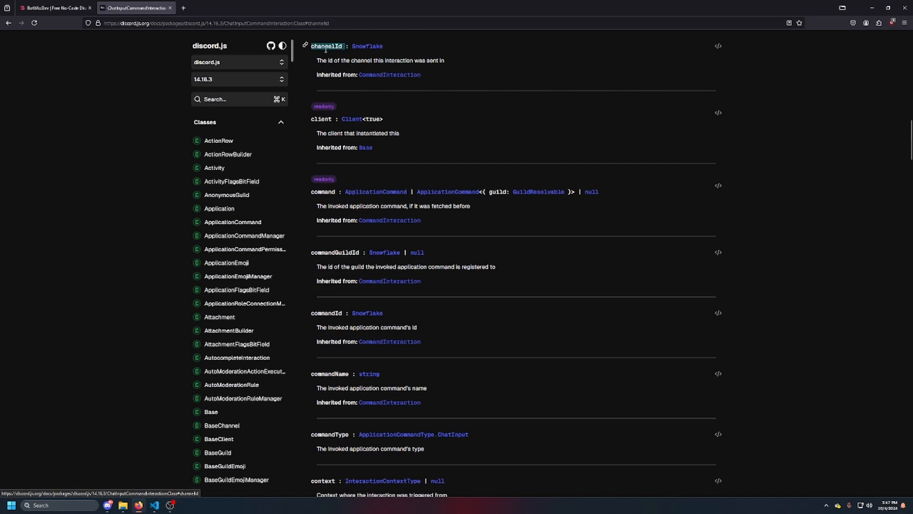
pyautogui.click(53, 8)
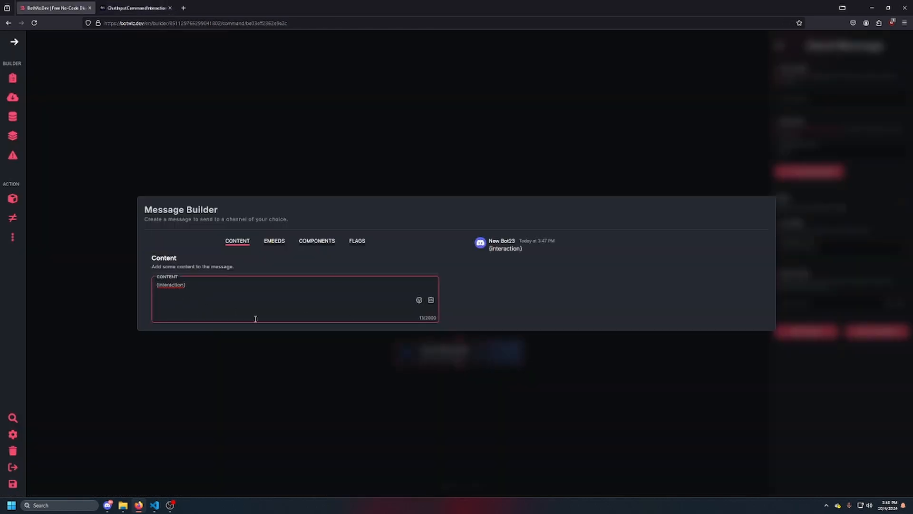
pyautogui.write('channelId')
pyautogui.moveTo(159, 284); pyautogui.dragTo(182, 284)
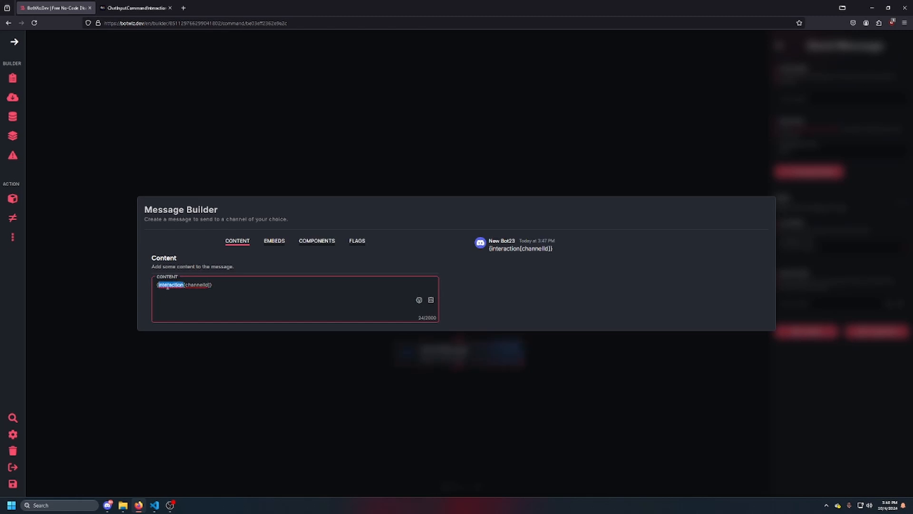
pyautogui.doubleClick(196, 285)
pyautogui.click(278, 169)
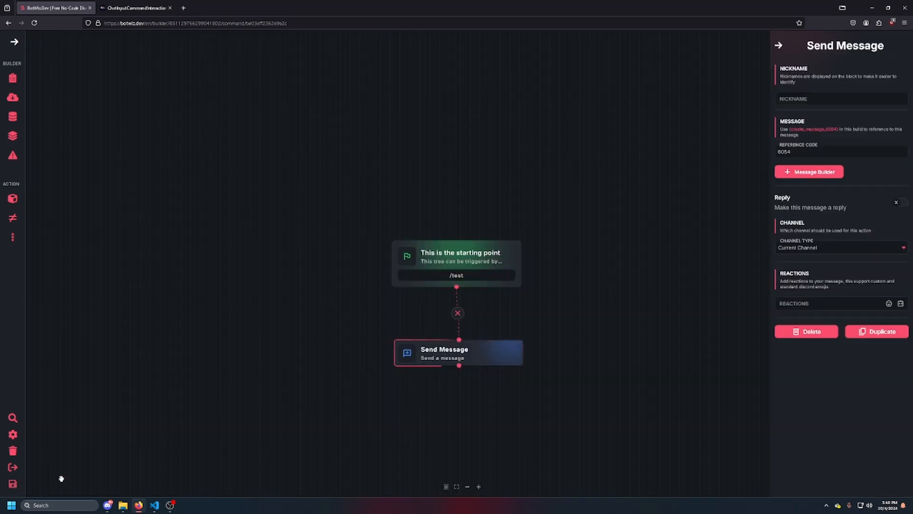
# Save the test command's build, exit the builder and enable the command
pyautogui.click(13, 484)
pyautogui.click(14, 468)
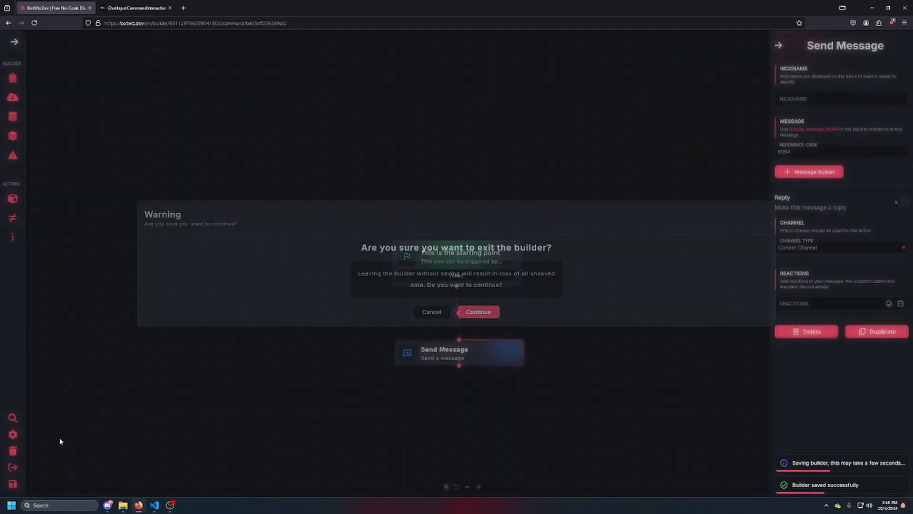
pyautogui.click(478, 313)
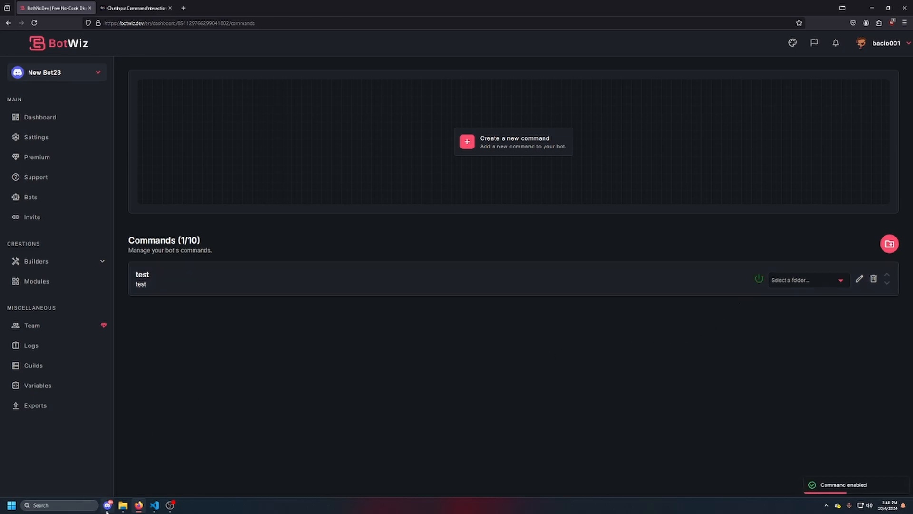
# Switch to Discord, open channel s of the coding server and reload the client
pyautogui.moveTo(912, 89); pyautogui.dragTo(375, 36)
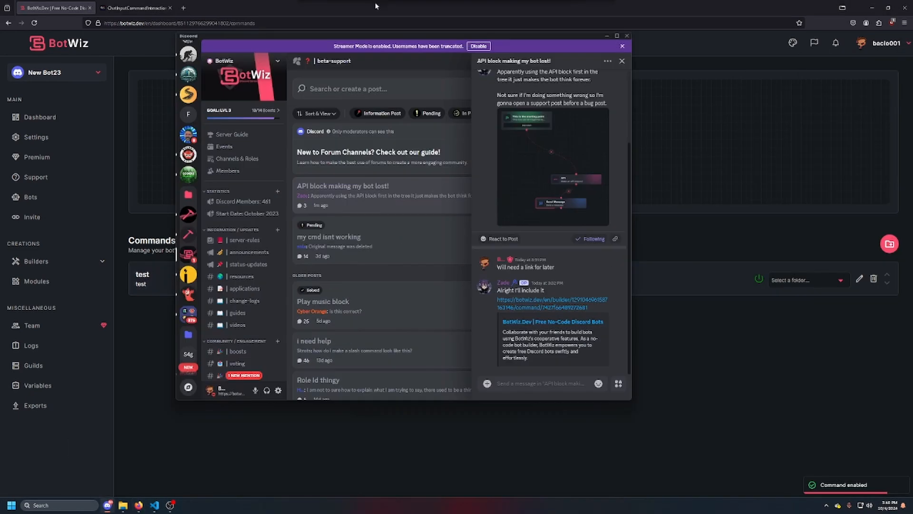
pyautogui.scroll(-5, 188, 181)
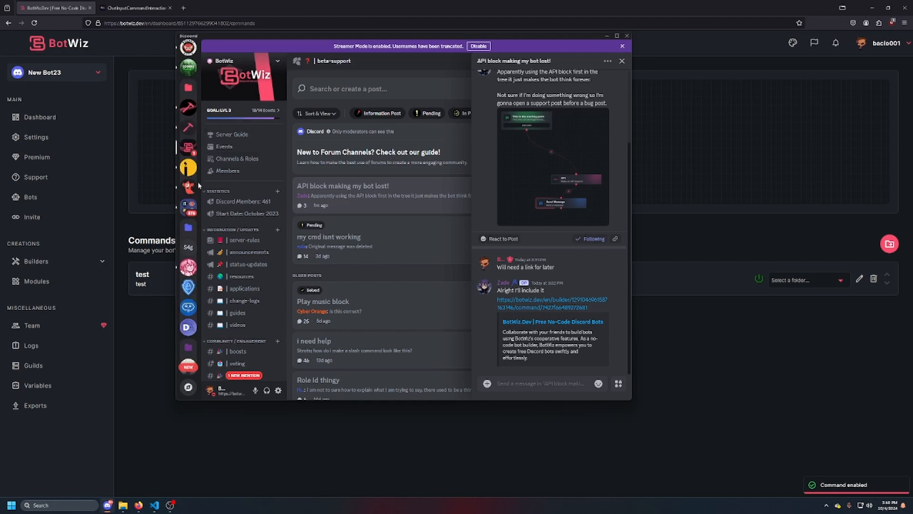
pyautogui.click(189, 152)
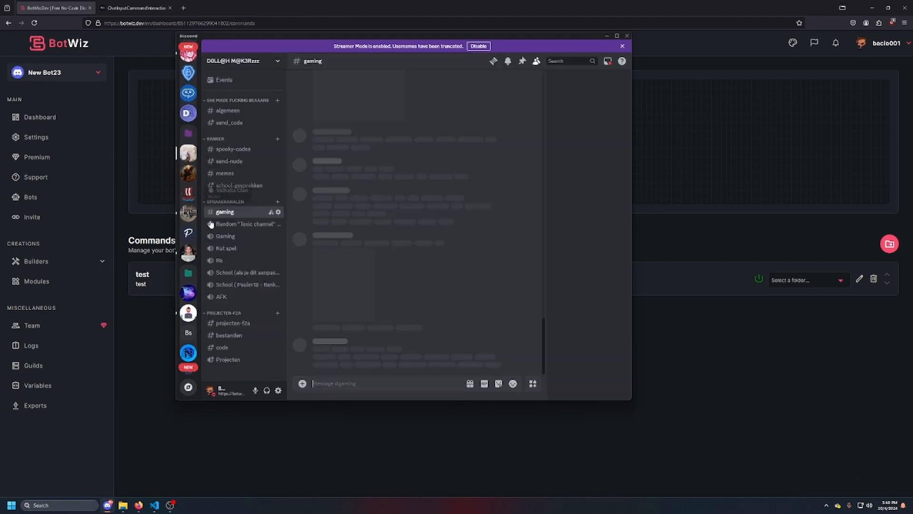
pyautogui.click(186, 318)
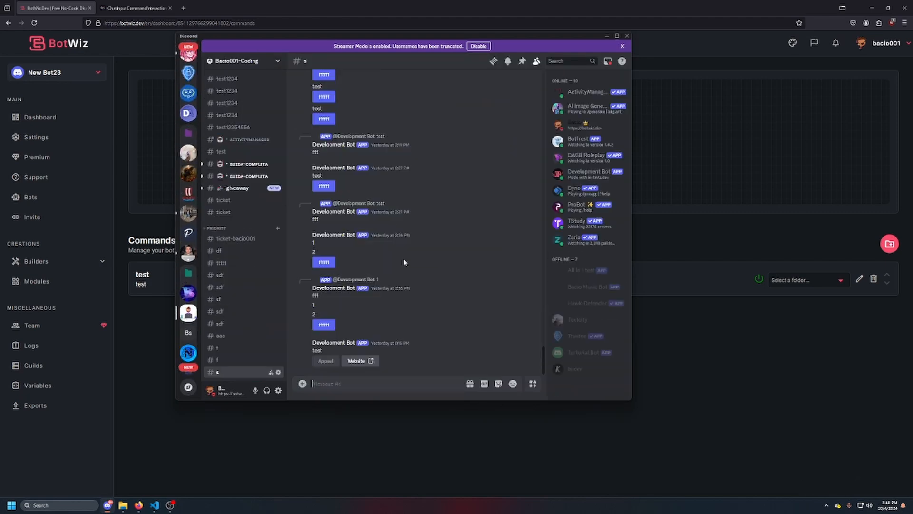
pyautogui.hotkey('ctrl', 'r')
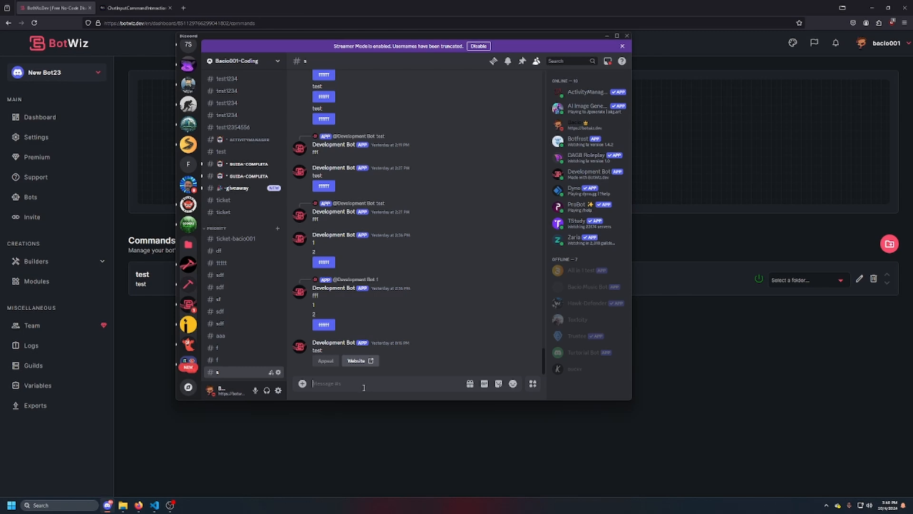
# Run the /test command in channel s and highlight the ID in the bot's reply
pyautogui.write('/test')
pyautogui.press('Return')
pyautogui.press('Return')
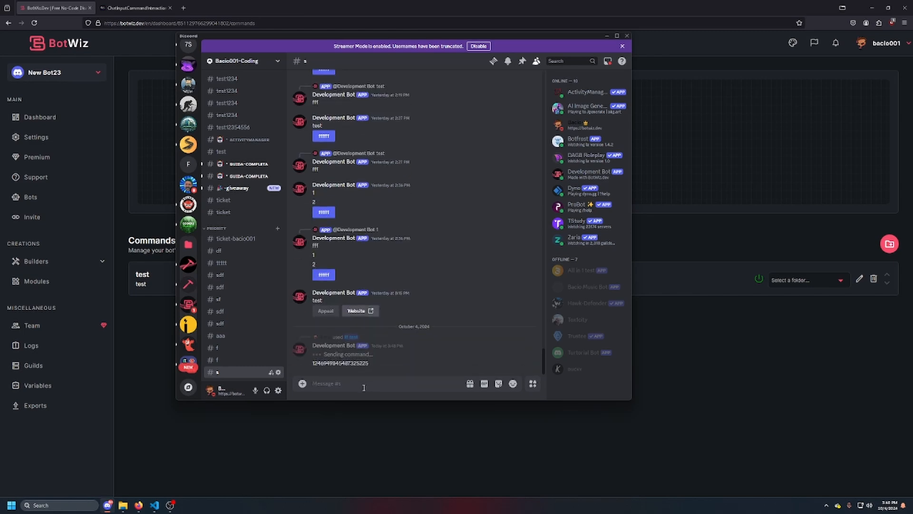
pyautogui.doubleClick(333, 364)
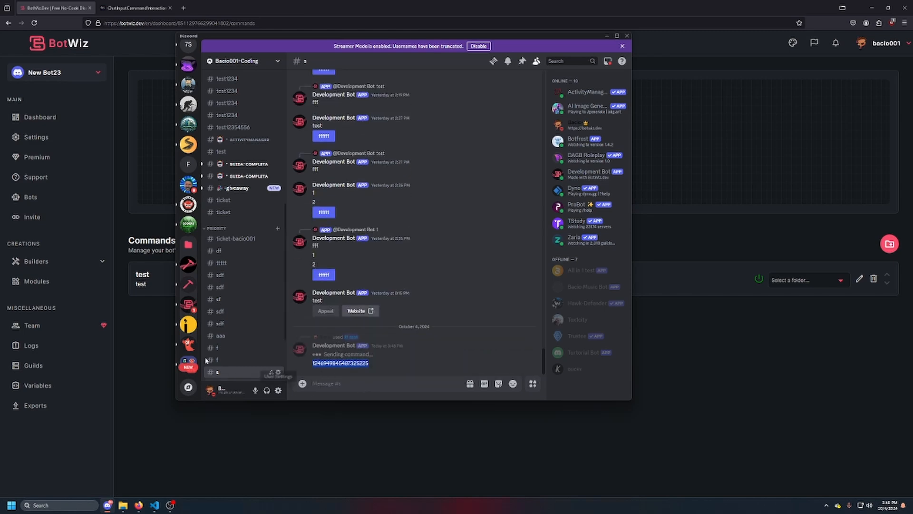
# Reopen the test command in BotWiz and look up the guild property in the ChatInputCommandInteraction documentation
pyautogui.click(159, 340)
pyautogui.click(274, 277)
pyautogui.click(137, 9)
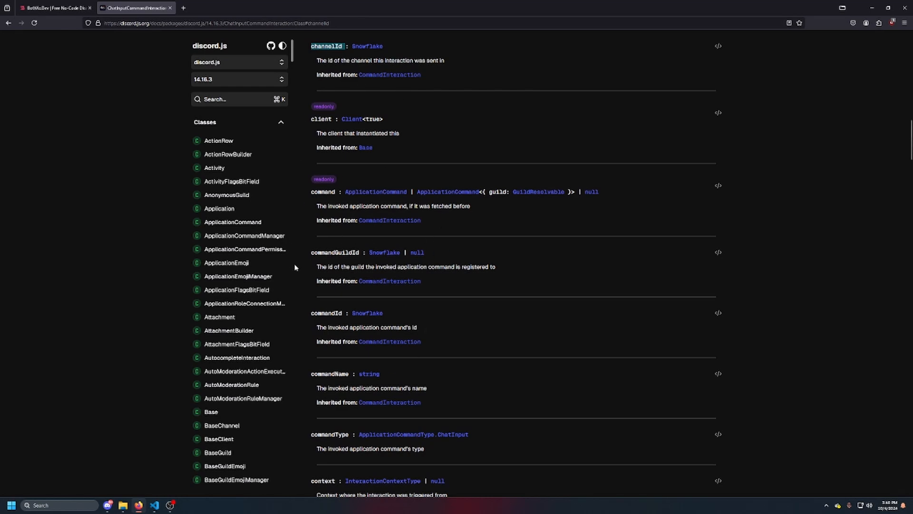
pyautogui.scroll(15, 358, 339)
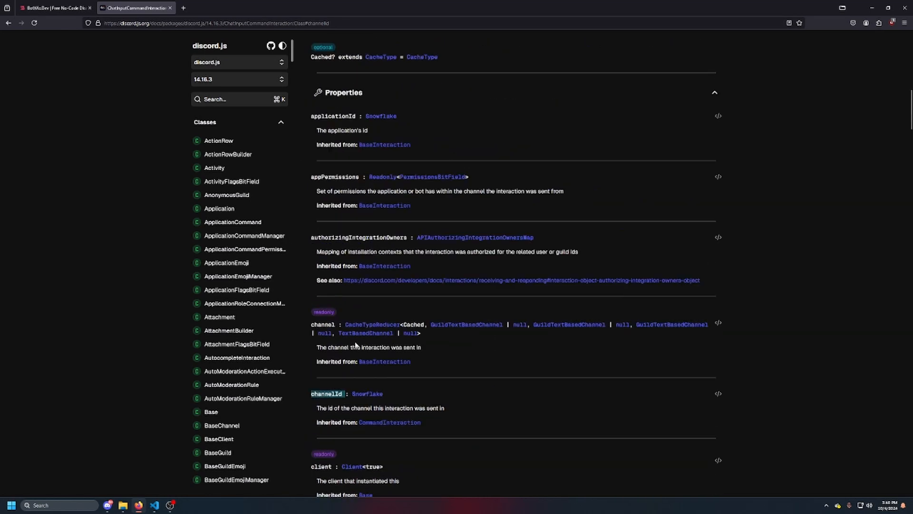
pyautogui.scroll(6, 354, 329)
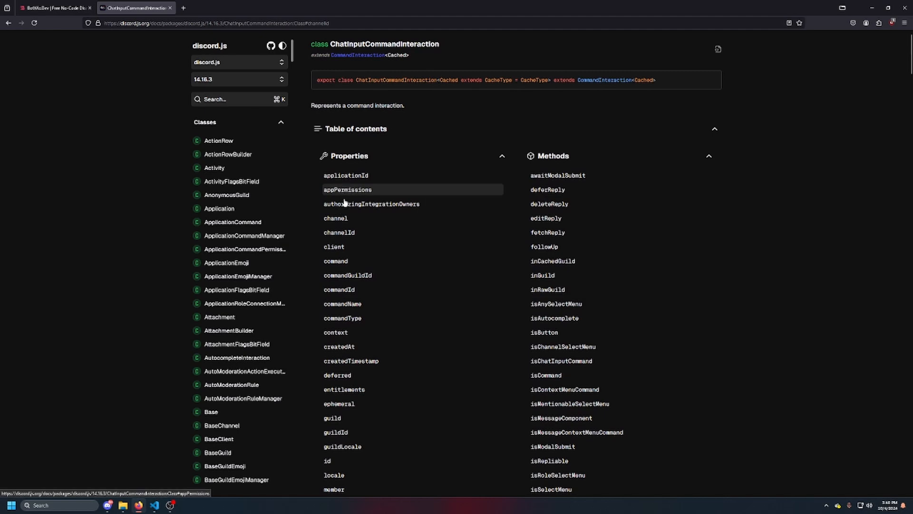
pyautogui.scroll(-4, 343, 215)
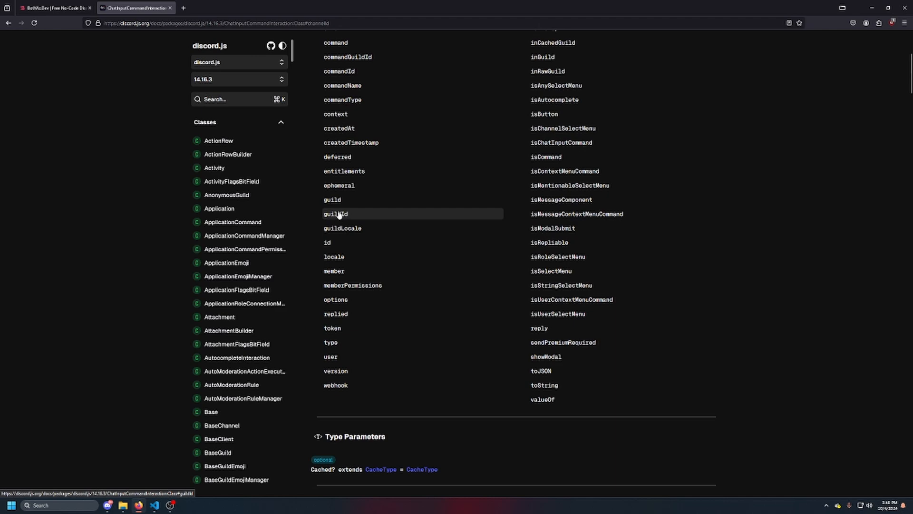
pyautogui.click(355, 203)
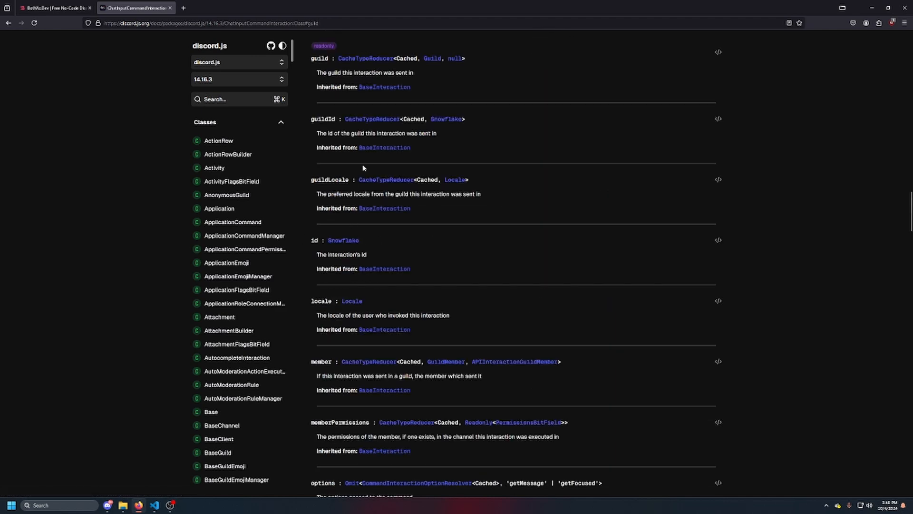
pyautogui.scroll(2, 363, 167)
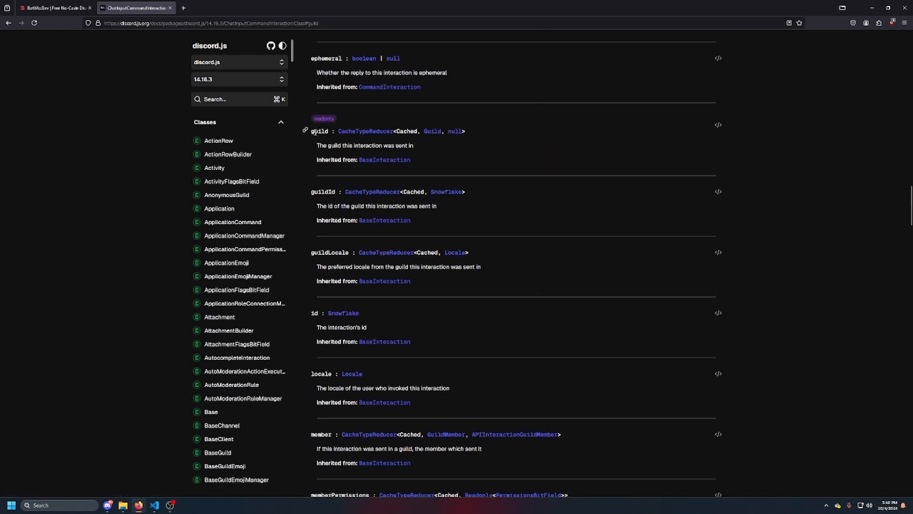
# Change the Send Message block's content to {interaction[guild]}
pyautogui.click(55, 8)
pyautogui.click(518, 350)
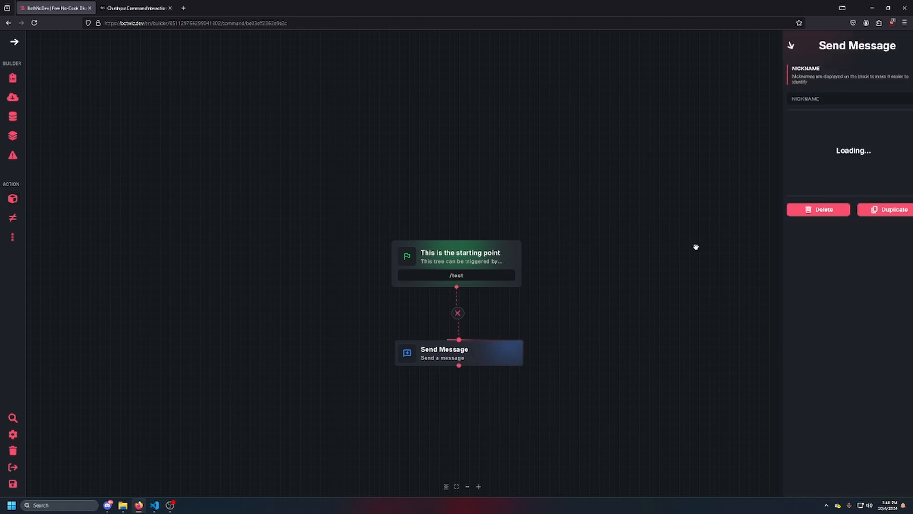
pyautogui.click(808, 173)
pyautogui.doubleClick(201, 284)
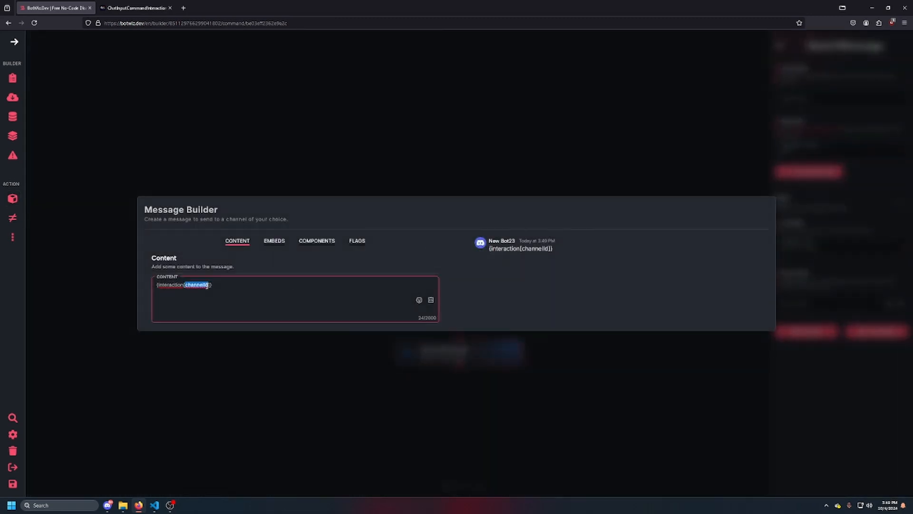
pyautogui.write('gui')
# Open the Guild class from the guild property's type in the discord.js documentation and examine its properties
pyautogui.click(136, 8)
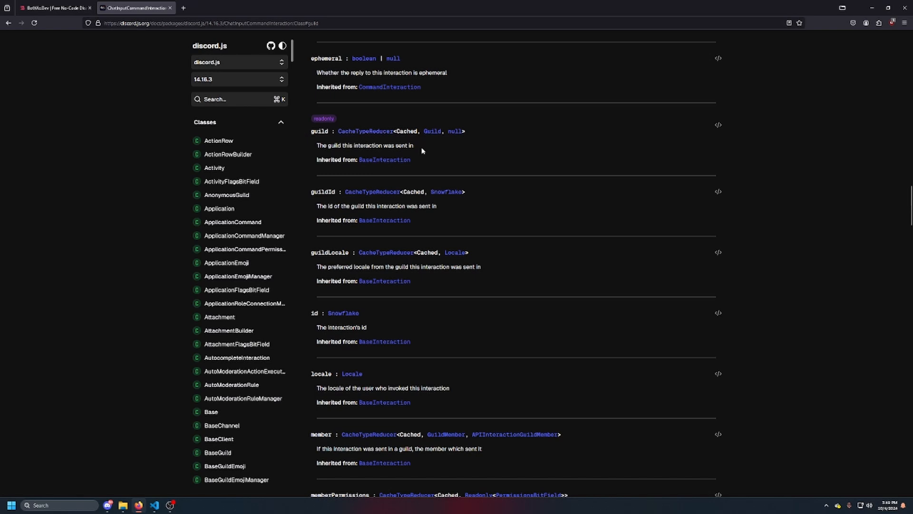
pyautogui.click(432, 132)
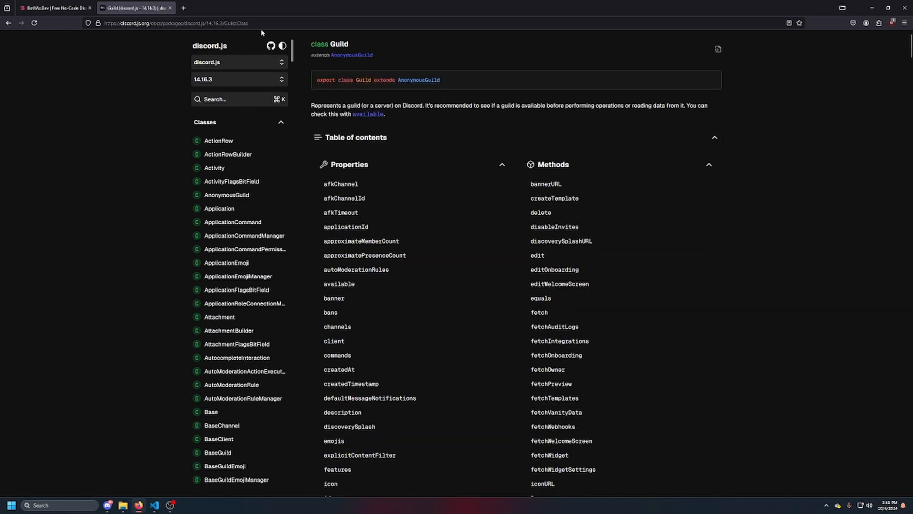
pyautogui.moveTo(248, 23); pyautogui.dragTo(232, 25)
pyautogui.click(151, 216)
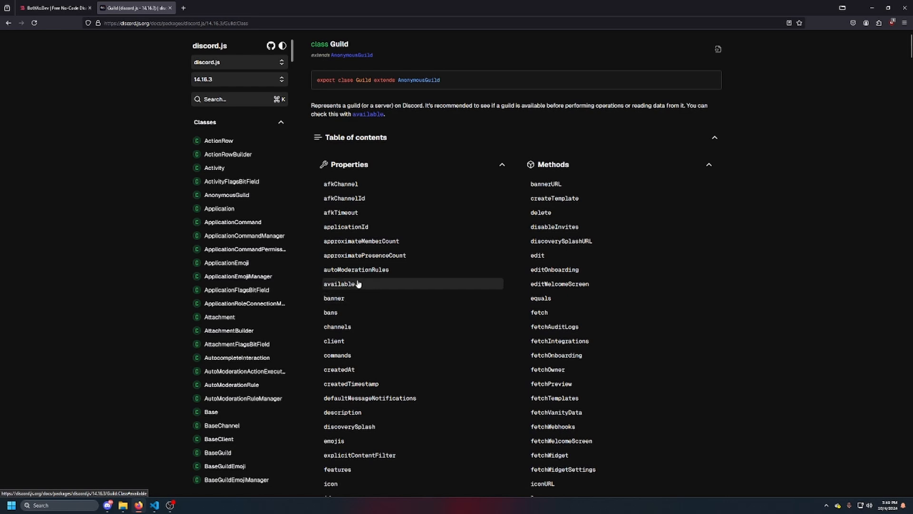
pyautogui.scroll(-3, 357, 285)
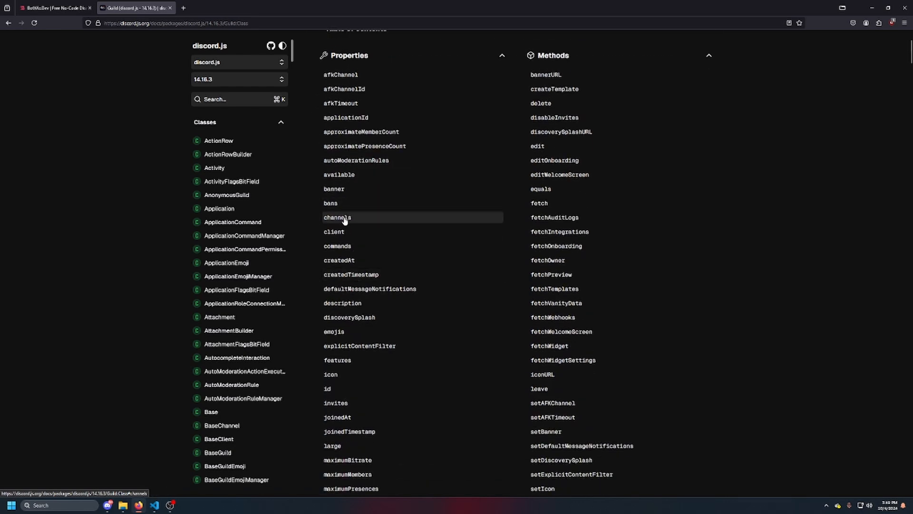
pyautogui.scroll(-1, 344, 220)
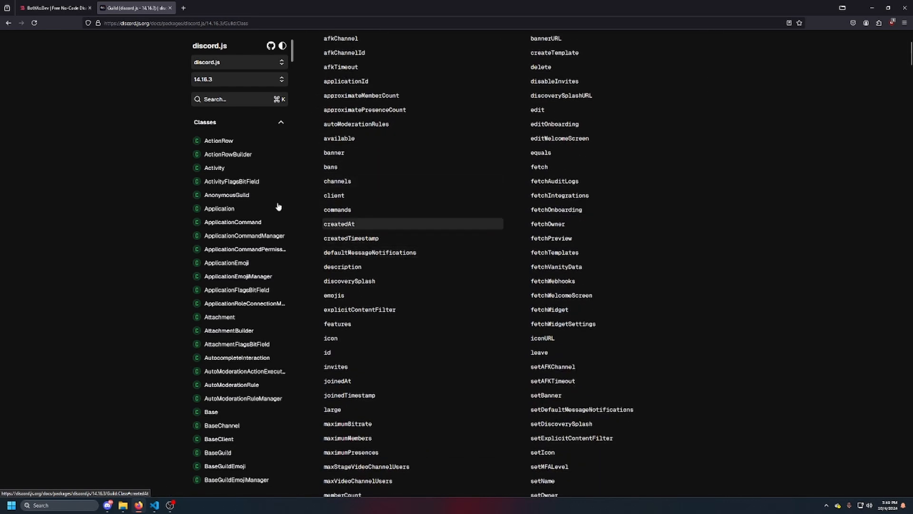
# Extend the BotWiz message content to {interaction[guild.createdAt]} and save the build
pyautogui.hotkey('ctrl', 'shift', 'Tab')
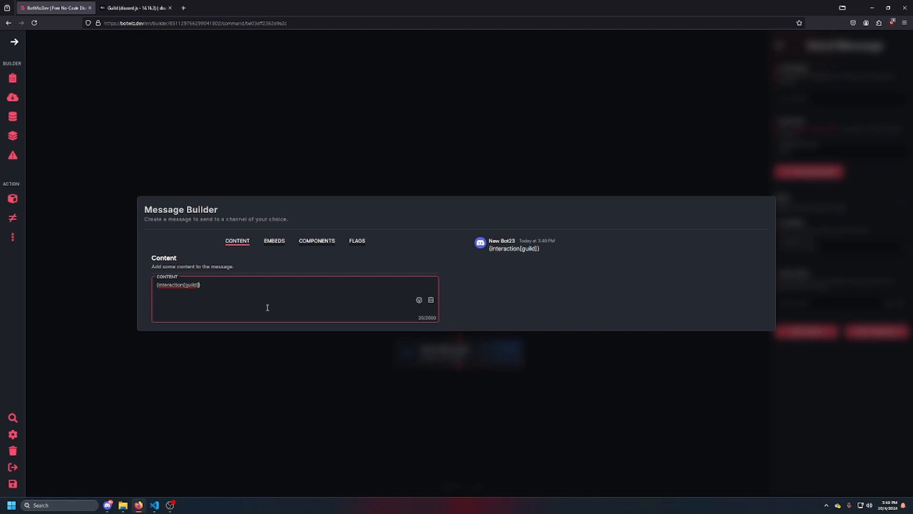
pyautogui.write('createdAt')
pyautogui.click(13, 484)
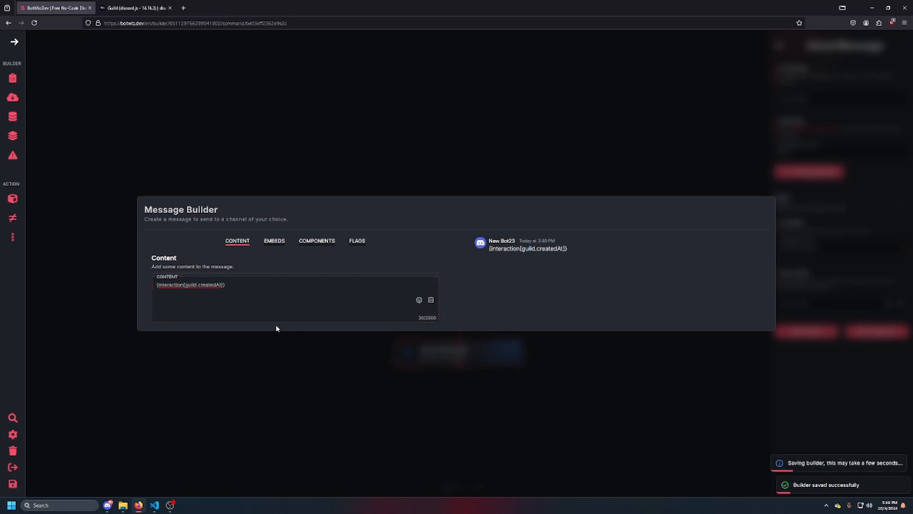
# Run /test again in Discord, highlight the date in the bot's reply and return to the browser
pyautogui.hotkey('alt', 'Tab')
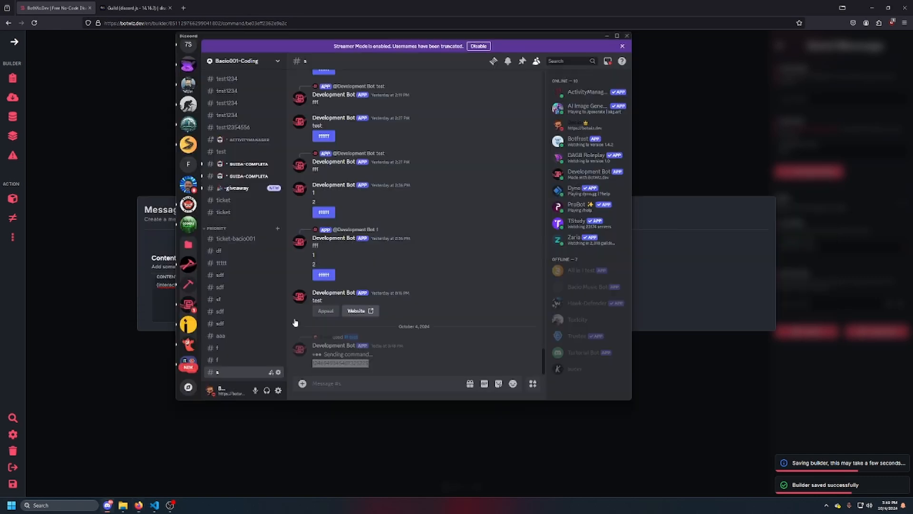
pyautogui.write('/')
pyautogui.press('Return')
pyautogui.press('Return')
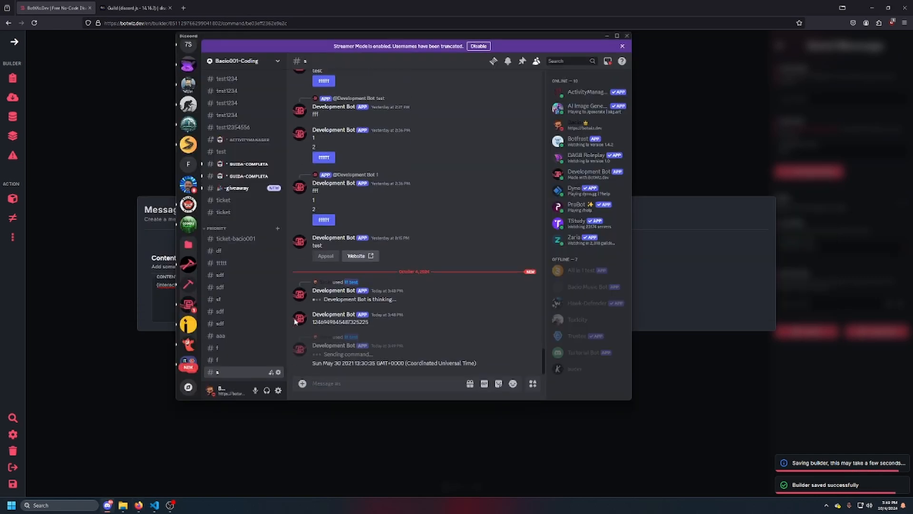
pyautogui.tripleClick(373, 364)
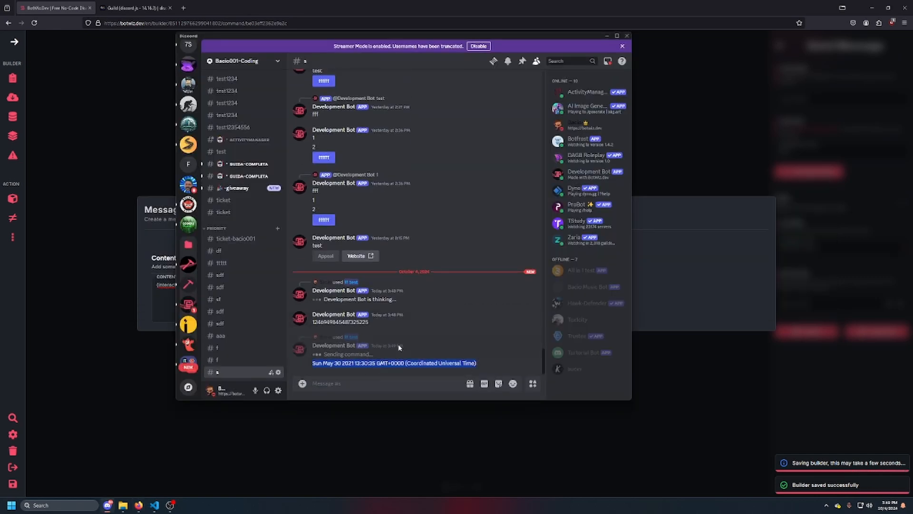
pyautogui.click(349, 370)
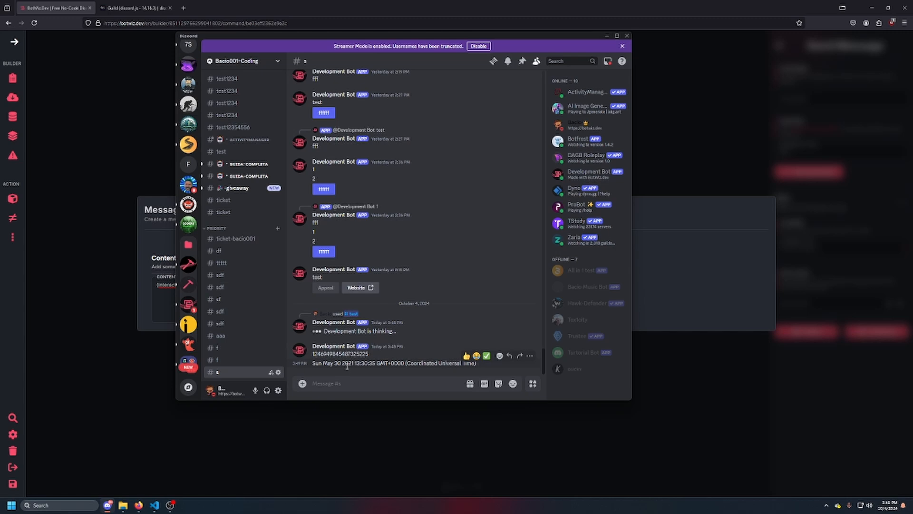
pyautogui.tripleClick(348, 365)
pyautogui.click(409, 424)
# Return from the Guild class to the ChatInputCommandInteraction page in the discord.js documentation
pyautogui.click(154, 7)
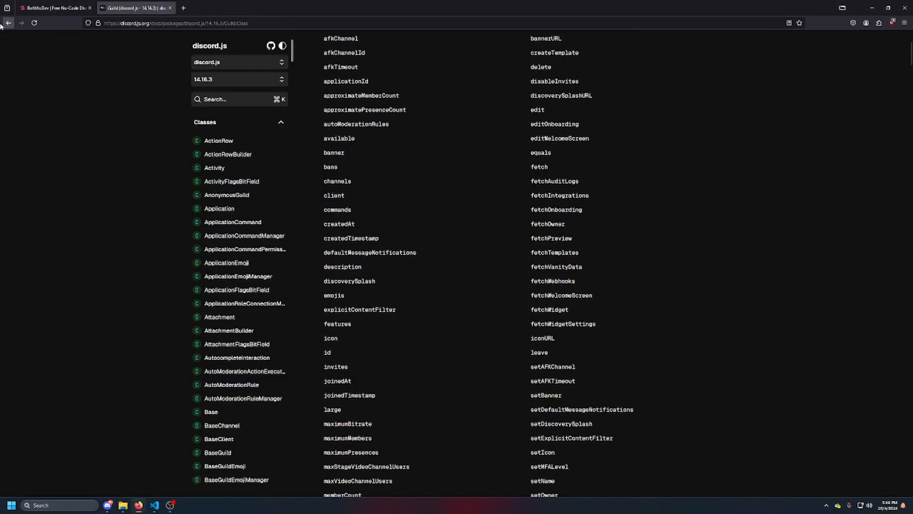
pyautogui.click(7, 23)
pyautogui.scroll(15, 428, 207)
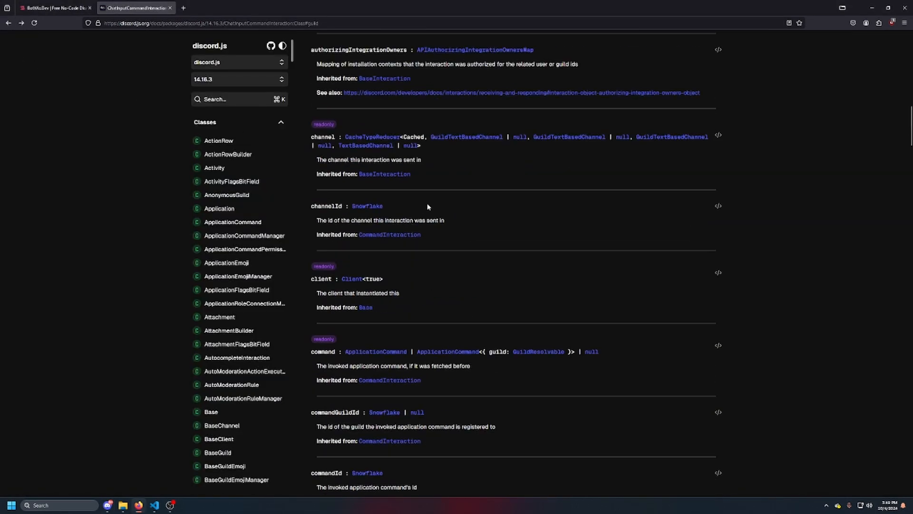
# Look over the properties and methods in the ChatInputCommandInteraction table of contents
pyautogui.scroll(15, 427, 206)
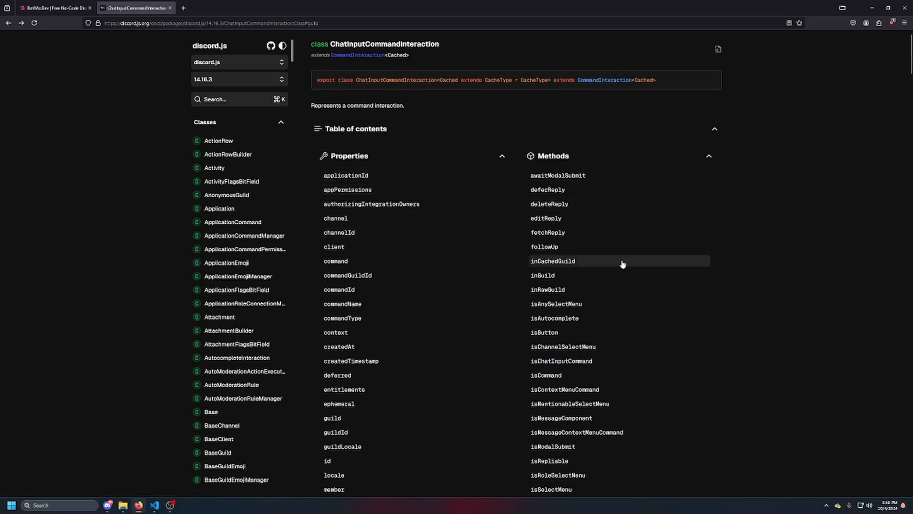
pyautogui.scroll(-5, 613, 265)
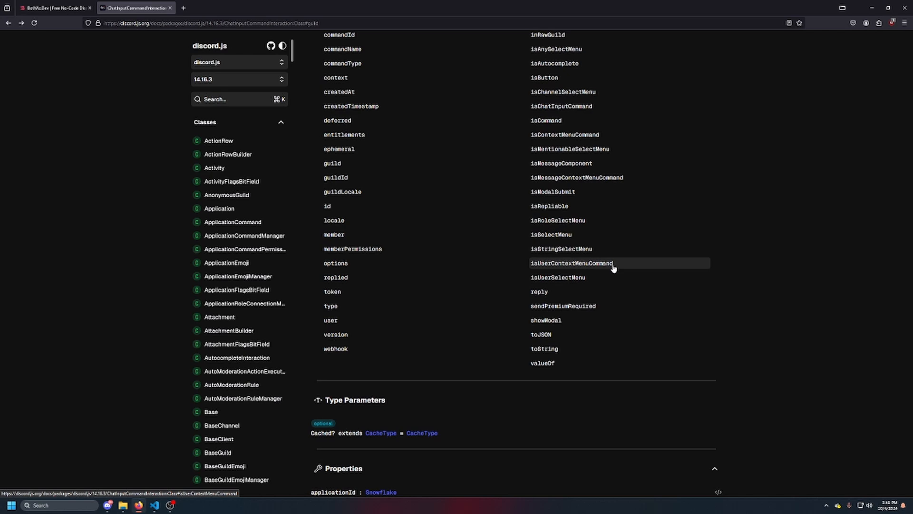
pyautogui.scroll(5, 591, 258)
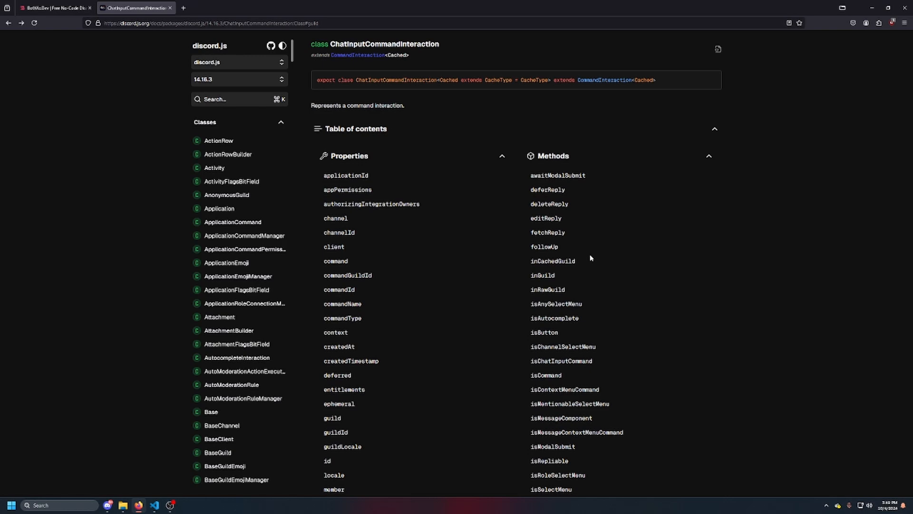
# Return to BotWiz, close the Message Builder and move the Send Message block farther below the /test starting block
pyautogui.click(53, 7)
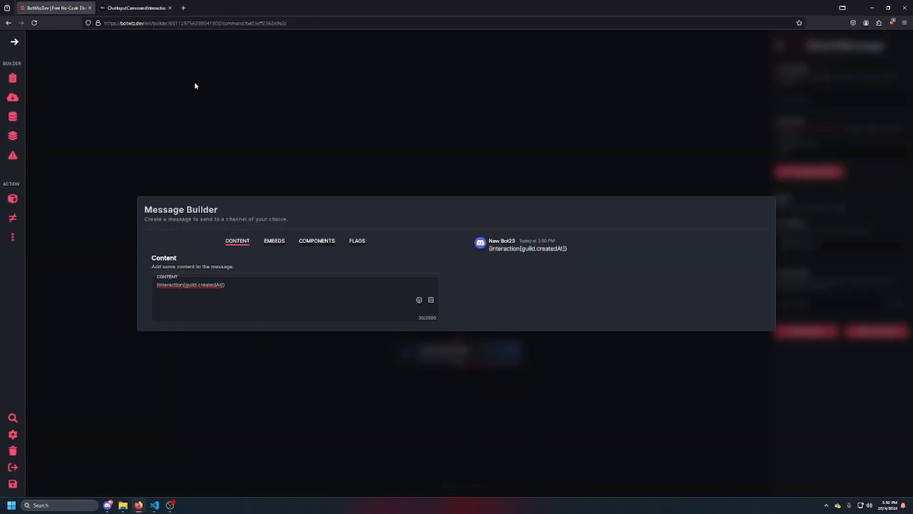
pyautogui.click(355, 161)
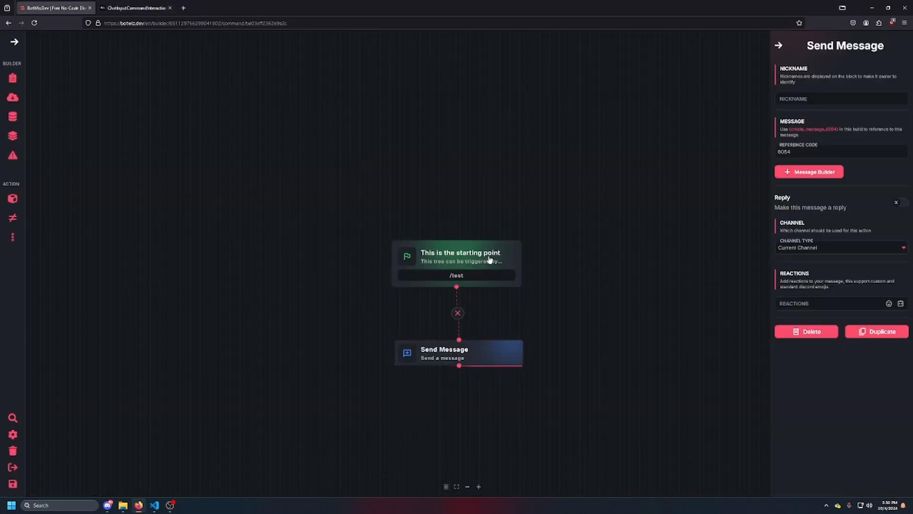
pyautogui.moveTo(419, 395); pyautogui.dragTo(402, 298)
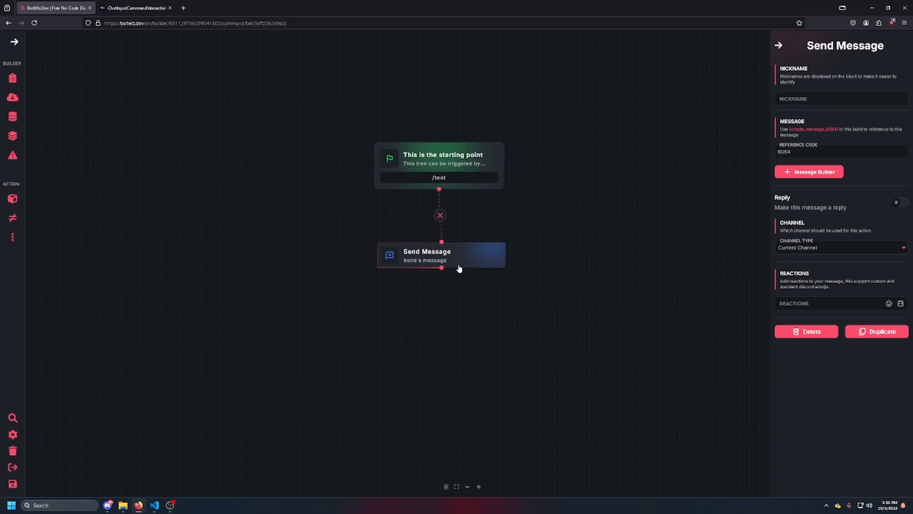
pyautogui.moveTo(459, 269); pyautogui.dragTo(441, 343)
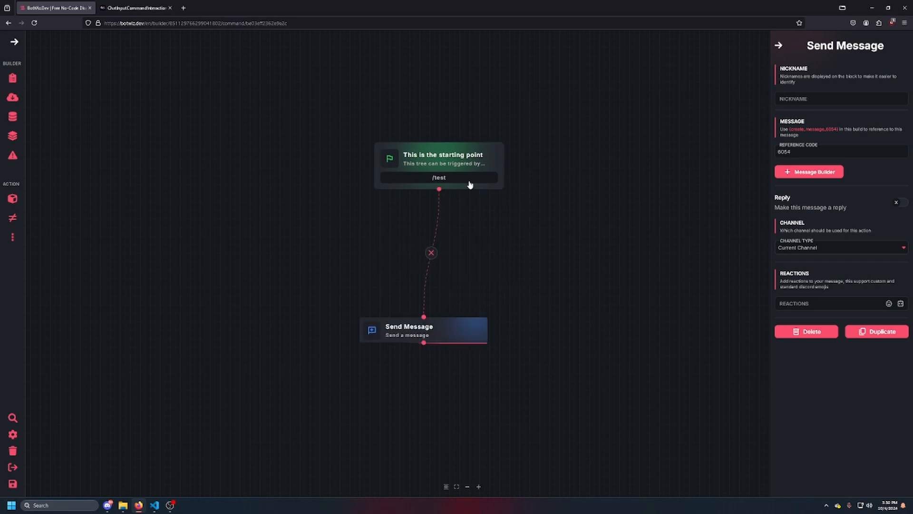
# Open the builder's variables section
pyautogui.click(12, 120)
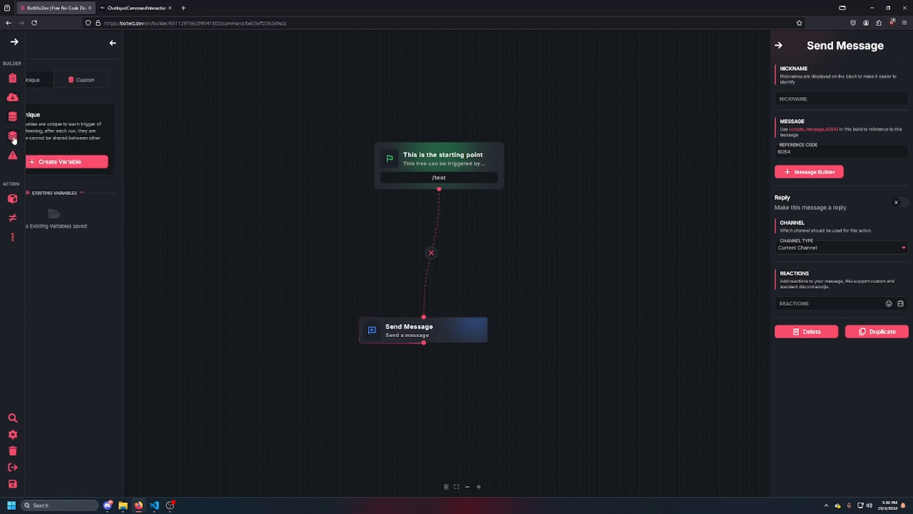